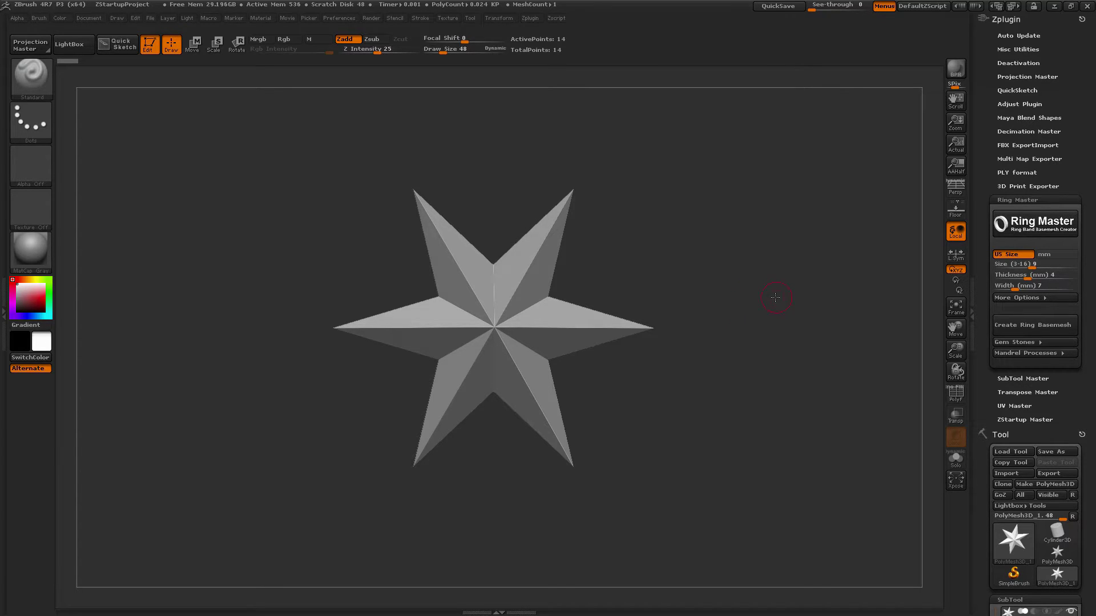
- Create a ring basemesh at US size 9 with 4 mm thickness and 7 mm width, and expand the mandrel processes
mouse_move(775, 298)
mouse_down()
mouse_move(746, 314)
mouse_move(777, 304)
mouse_up()
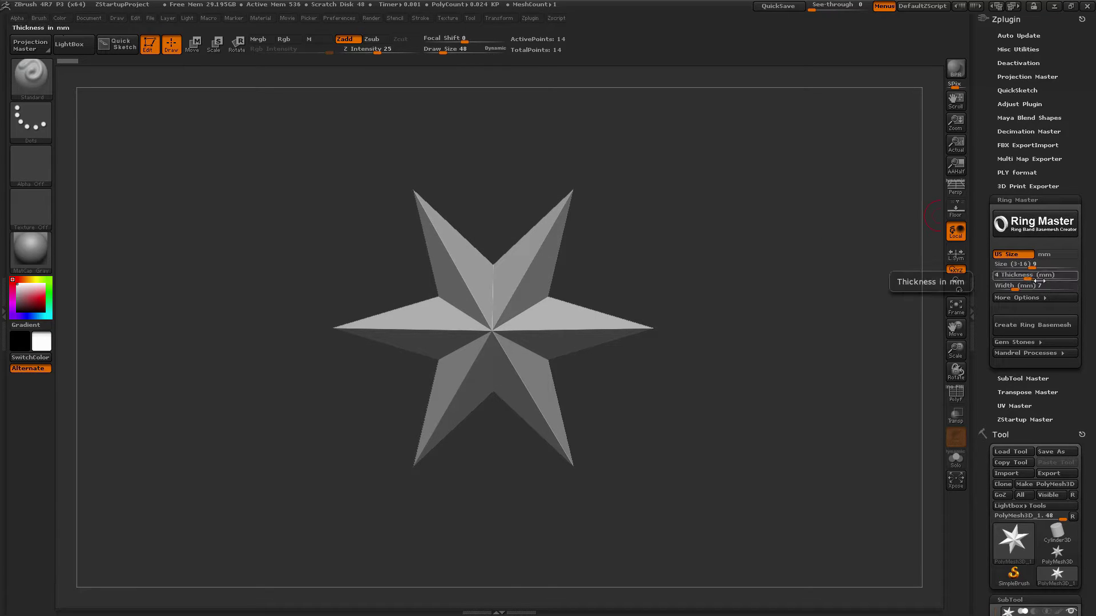
click(1013, 327)
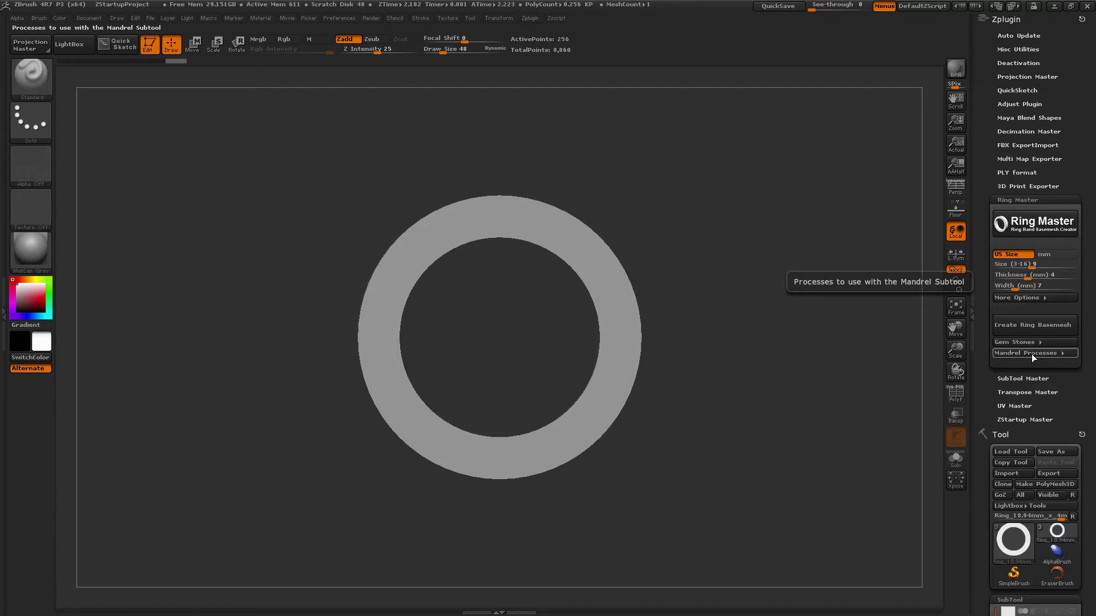
click(1034, 352)
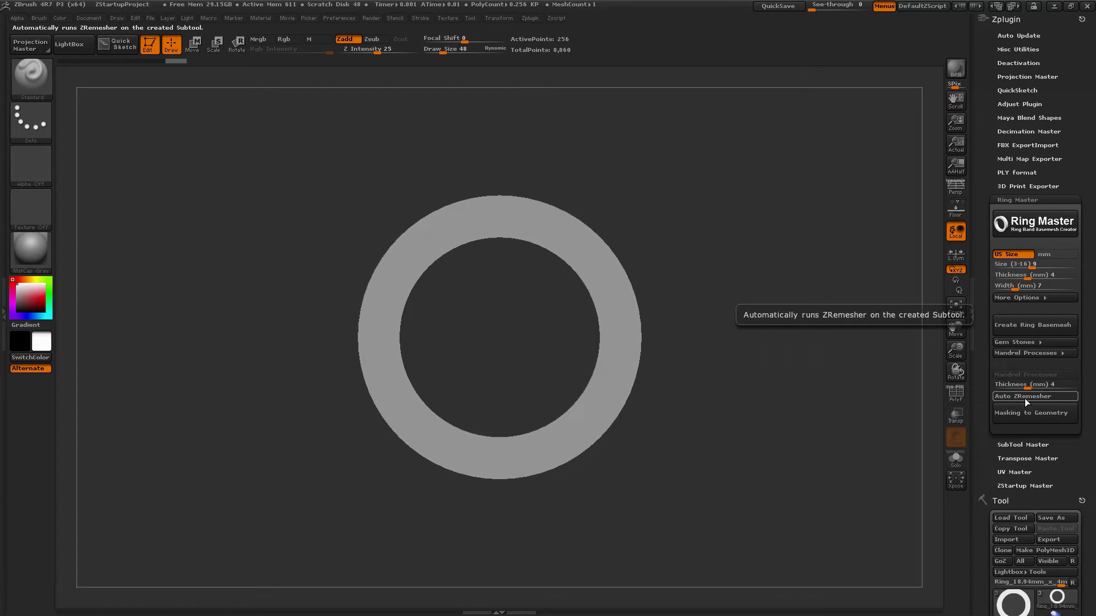
- Make the mandrel the active subtool and hide the ring basemesh
drag(984, 390, 977, 237)
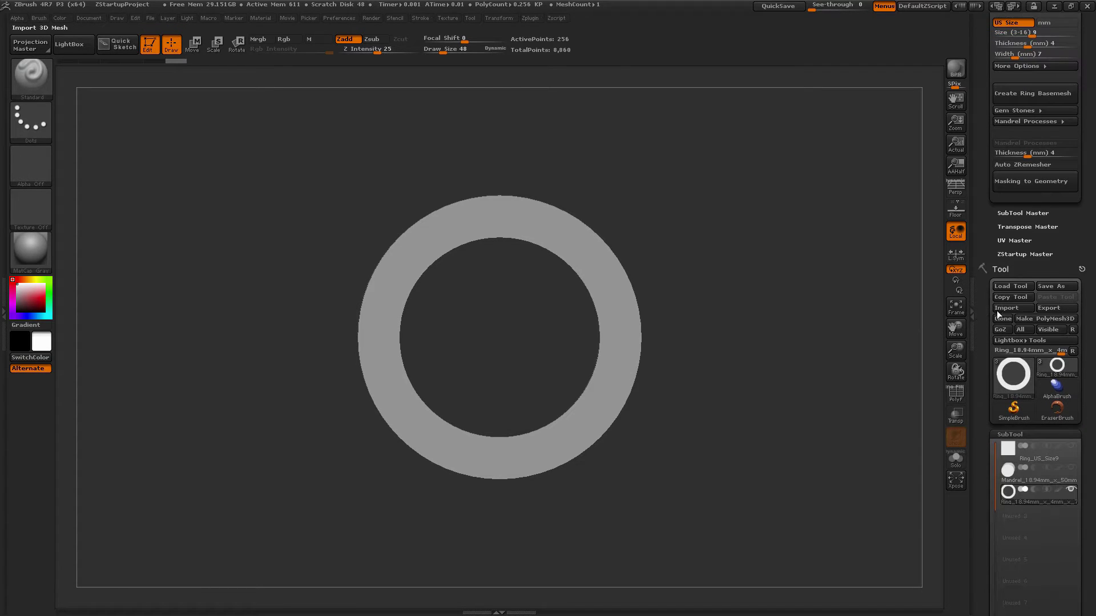
mouse_move(1046, 475)
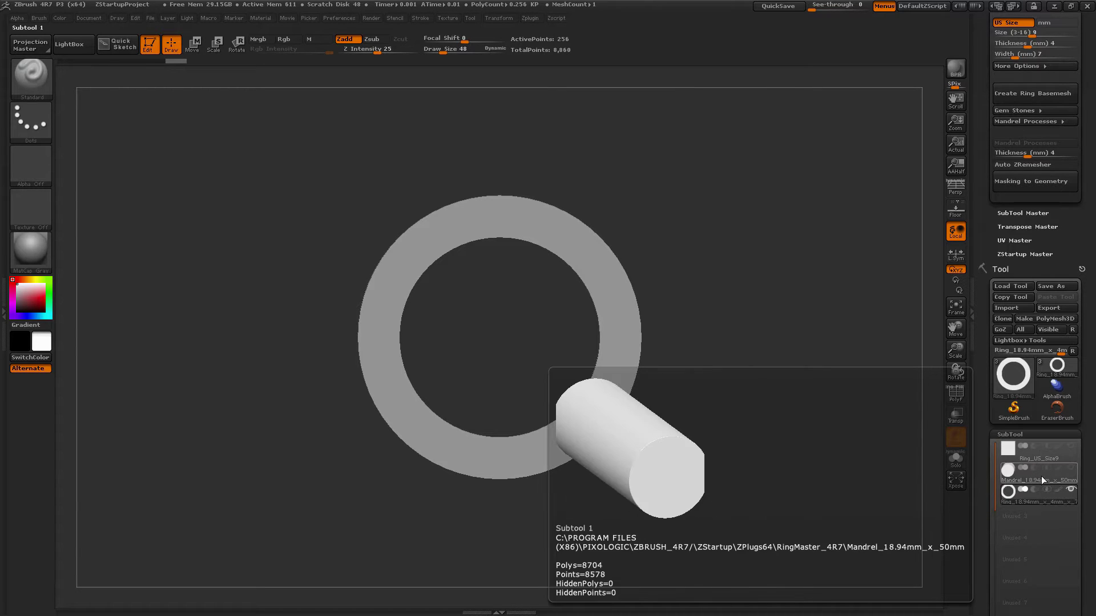
mouse_move(1039, 457)
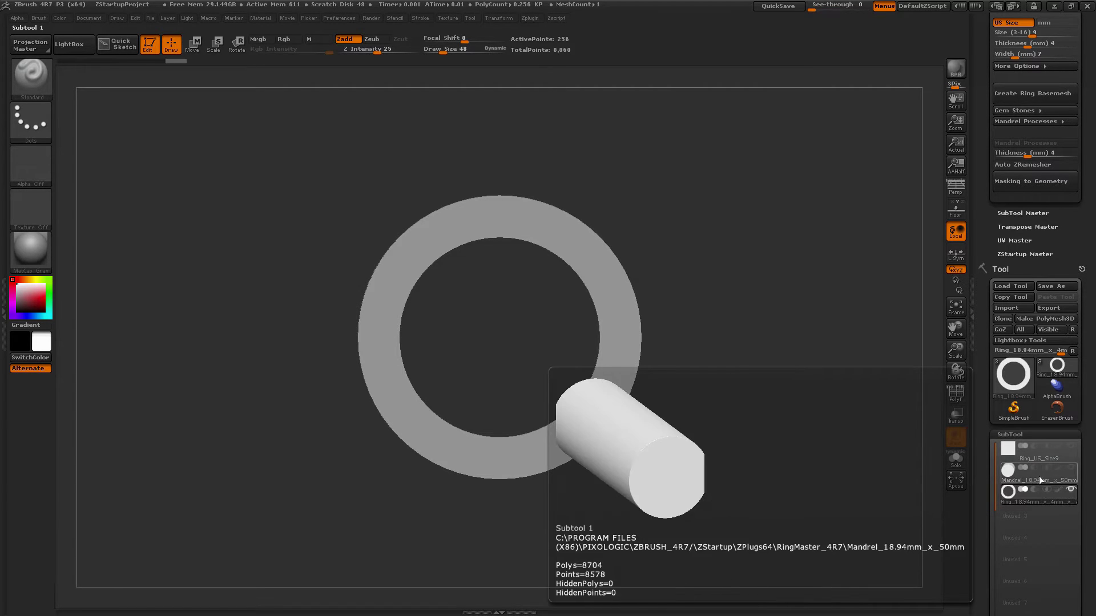
mouse_move(1039, 499)
click(1047, 480)
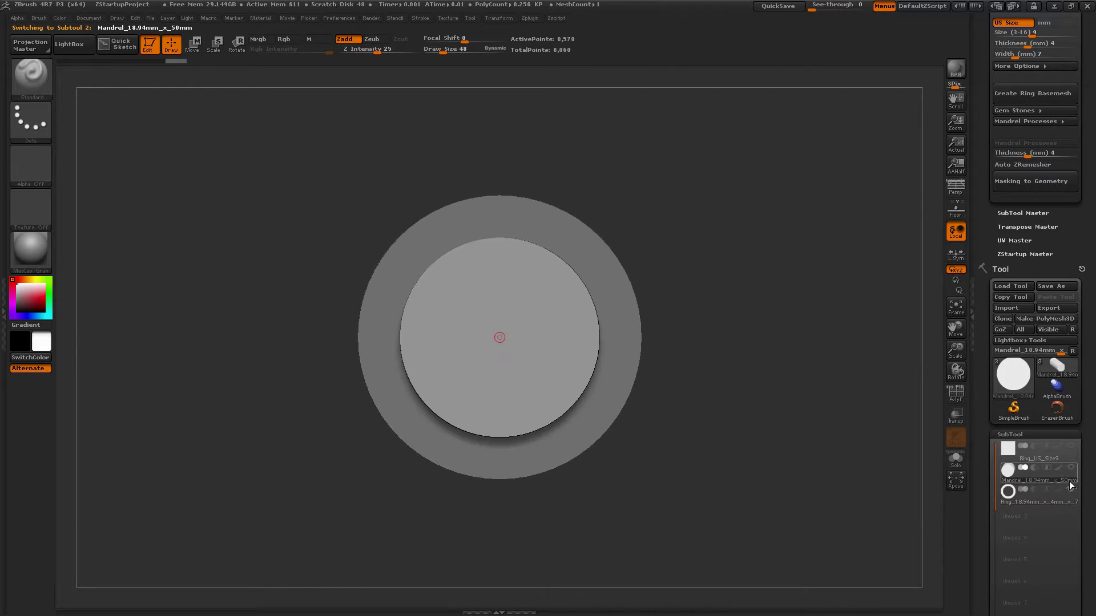
click(1070, 489)
- Display the mandrel's polygon wireframe and view the mandrel squarely from its long side
drag(834, 387, 831, 438)
click(956, 395)
drag(912, 403, 870, 398)
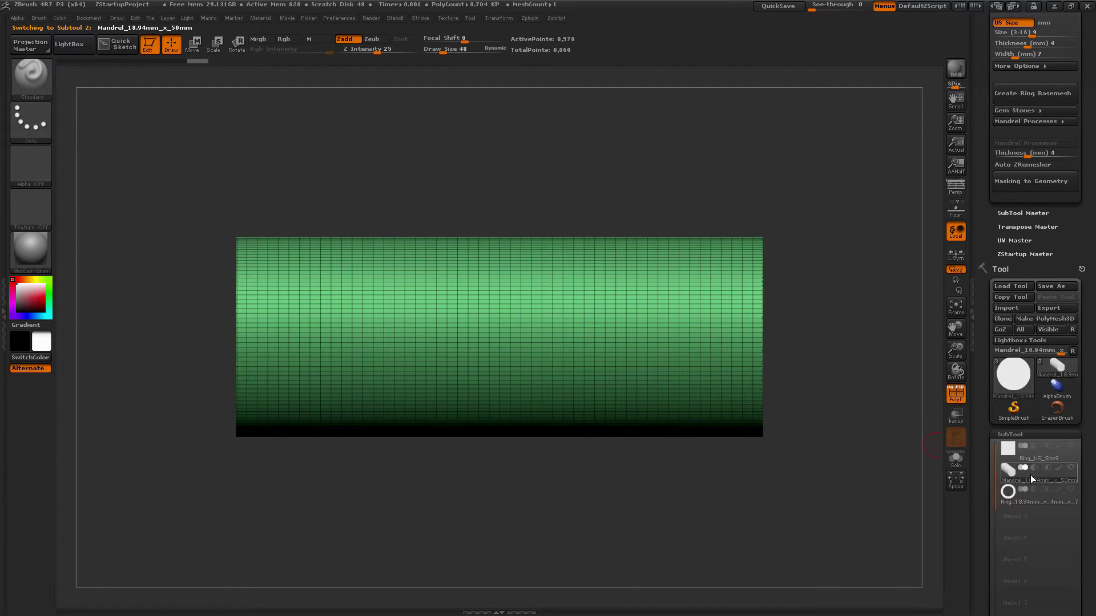
mouse_move(1017, 480)
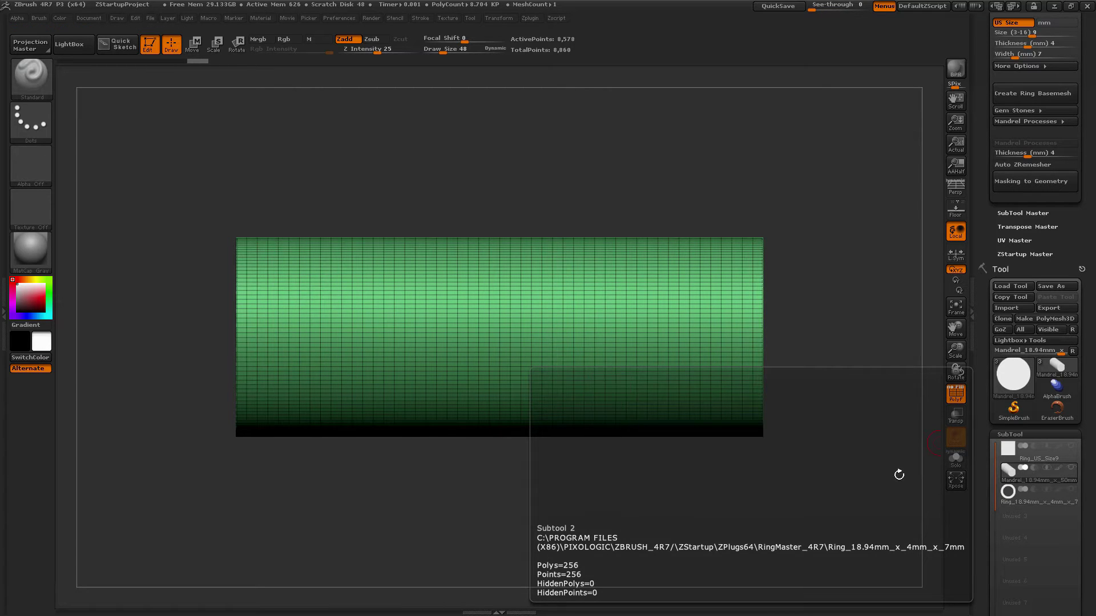
drag(828, 457, 831, 483)
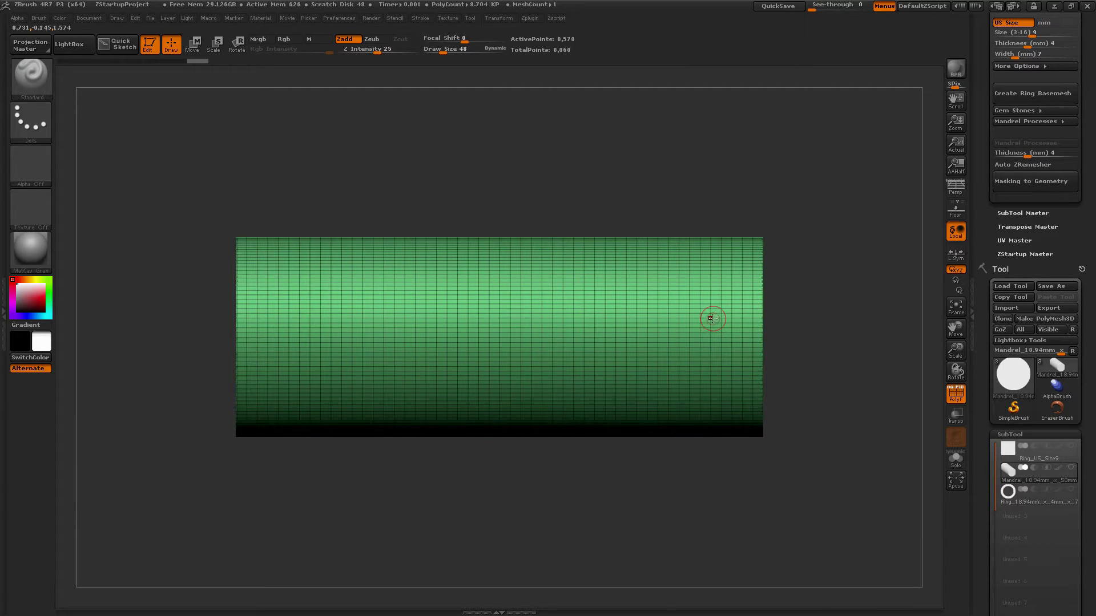
mouse_move(825, 284)
mouse_down()
mouse_move(820, 297)
mouse_move(789, 262)
mouse_up()
- Subdivide the mandrel twice
key(ctrl)
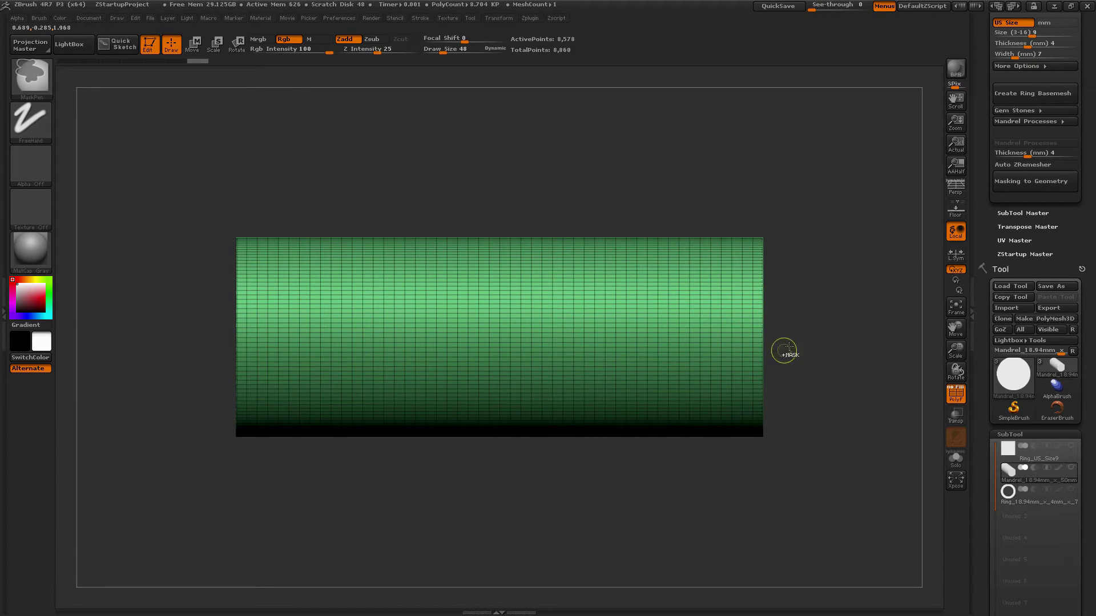
key(ctrl+d)
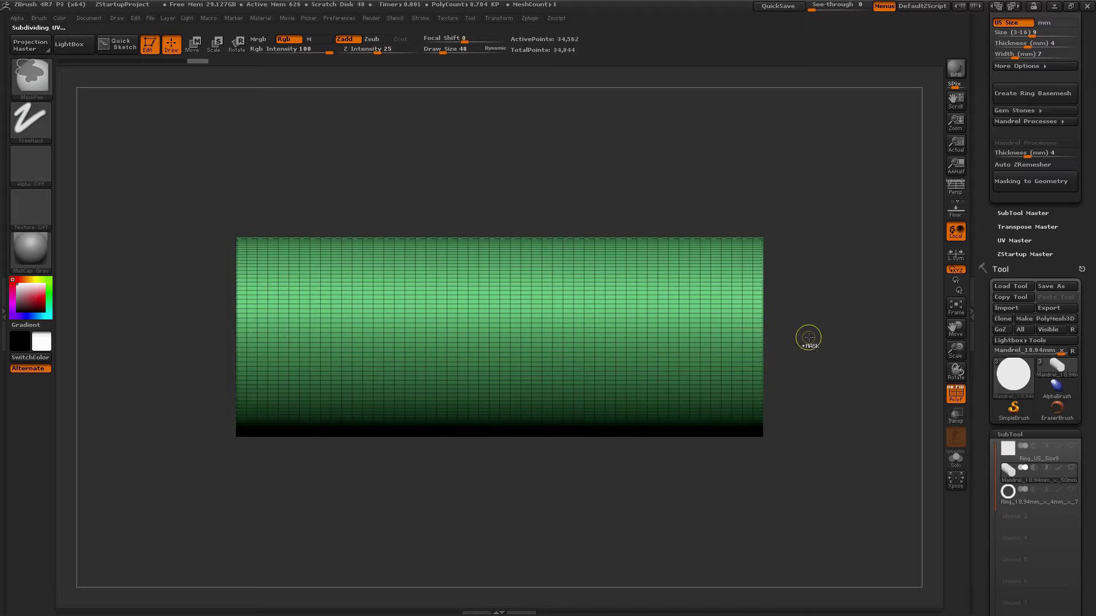
key(ctrl+d)
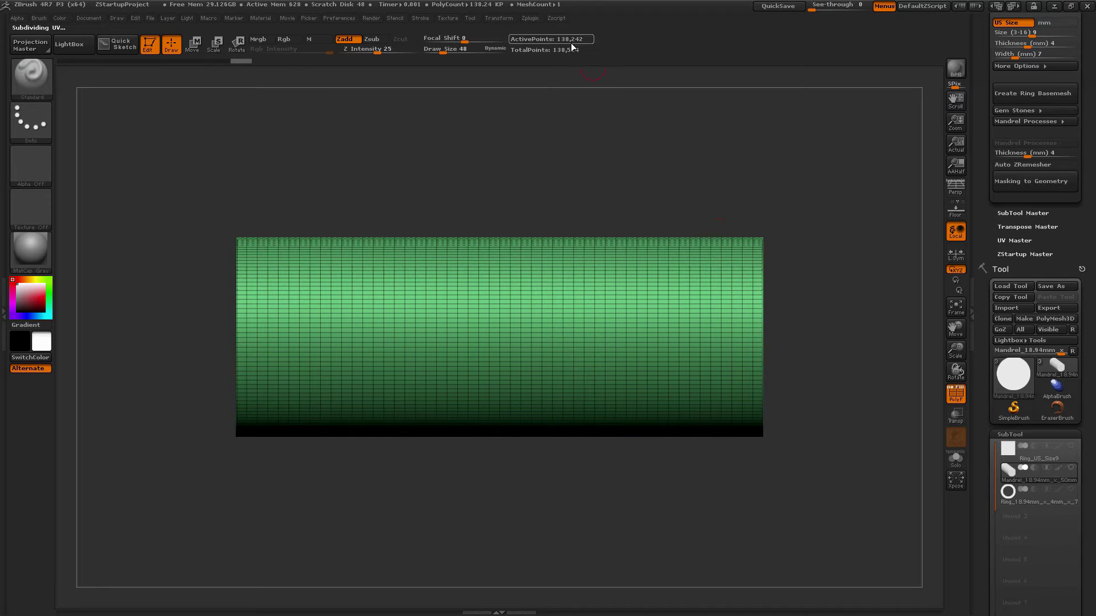
- Mask a band around the right half of the mandrel with staggered narrow slots left unmasked, and turn off the wireframe display
key(shift)
ctrl+drag(556, 197, 584, 312)
ctrl+alt+drag(596, 183, 606, 316)
ctrl+alt+drag(606, 494, 611, 369)
ctrl+alt+drag(570, 201, 581, 281)
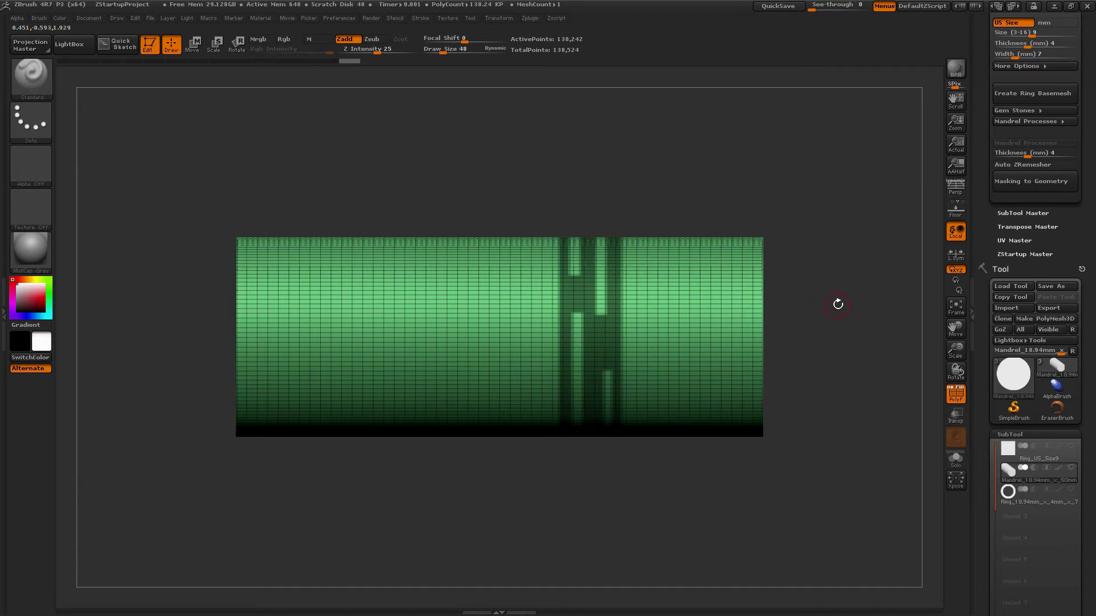
mouse_move(829, 304)
mouse_down()
mouse_move(834, 380)
mouse_move(856, 242)
mouse_move(852, 352)
mouse_move(731, 297)
mouse_up()
click(955, 395)
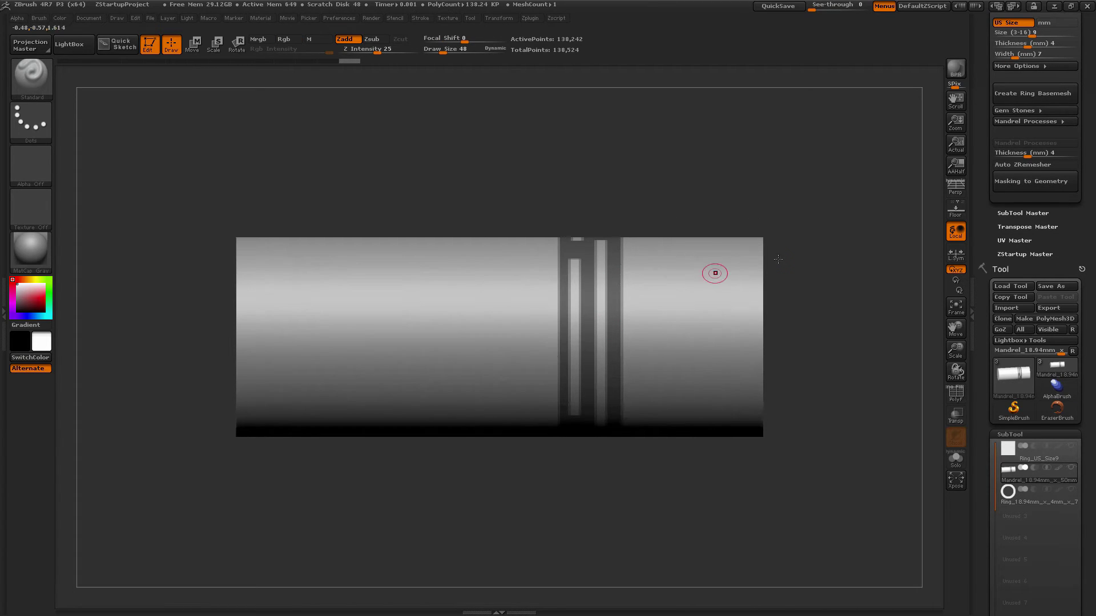
- Set the mandrel process thickness to 2 mm and convert the masked band to geometry
scroll(992, 174, up, 3)
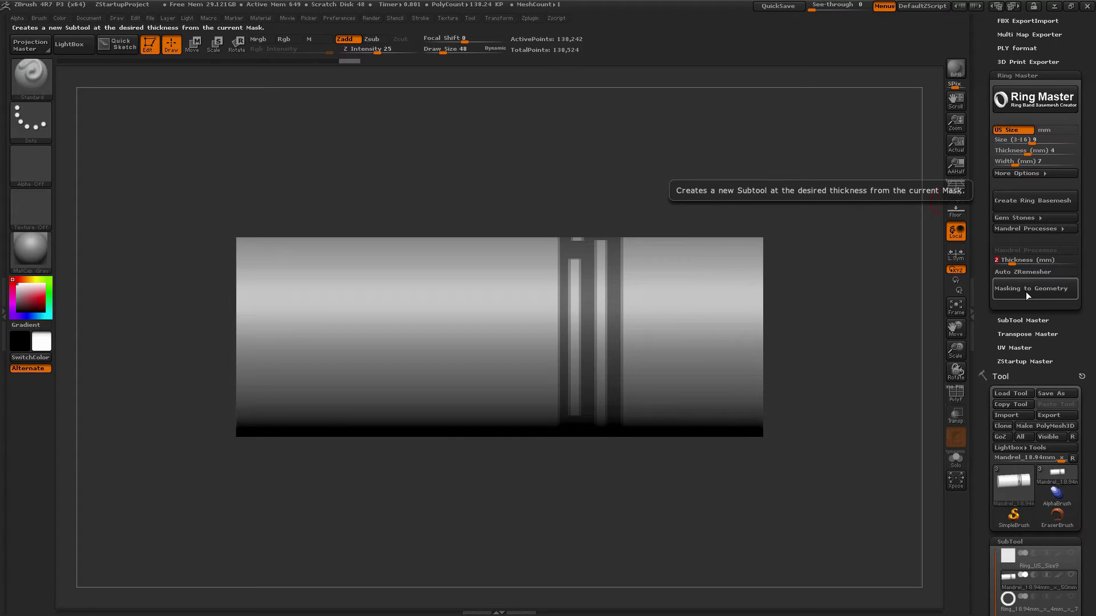
click(1026, 290)
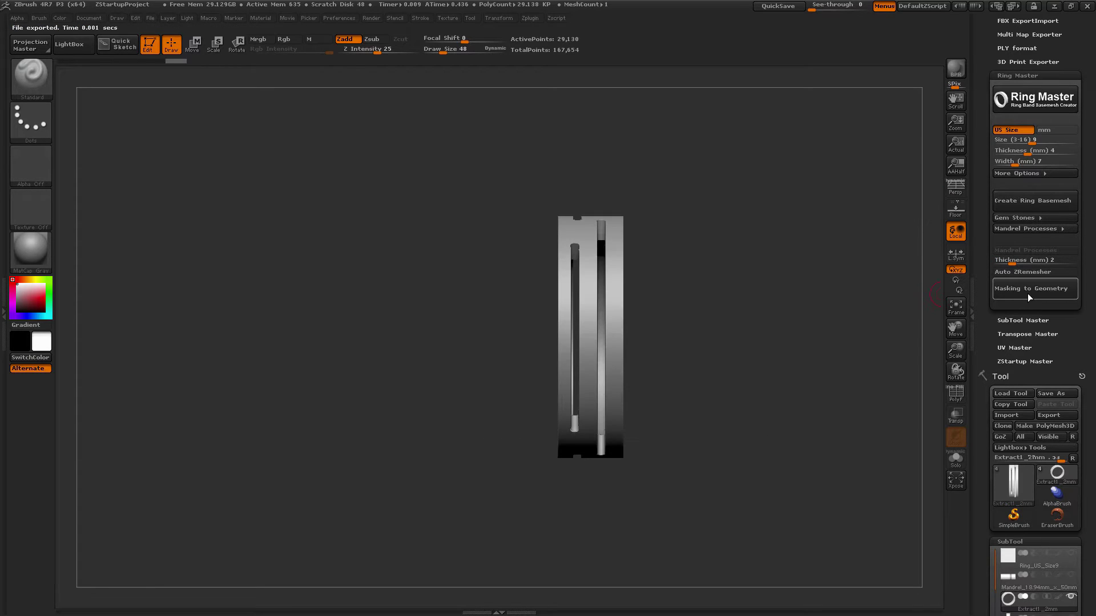
drag(839, 272, 846, 305)
drag(785, 268, 839, 279)
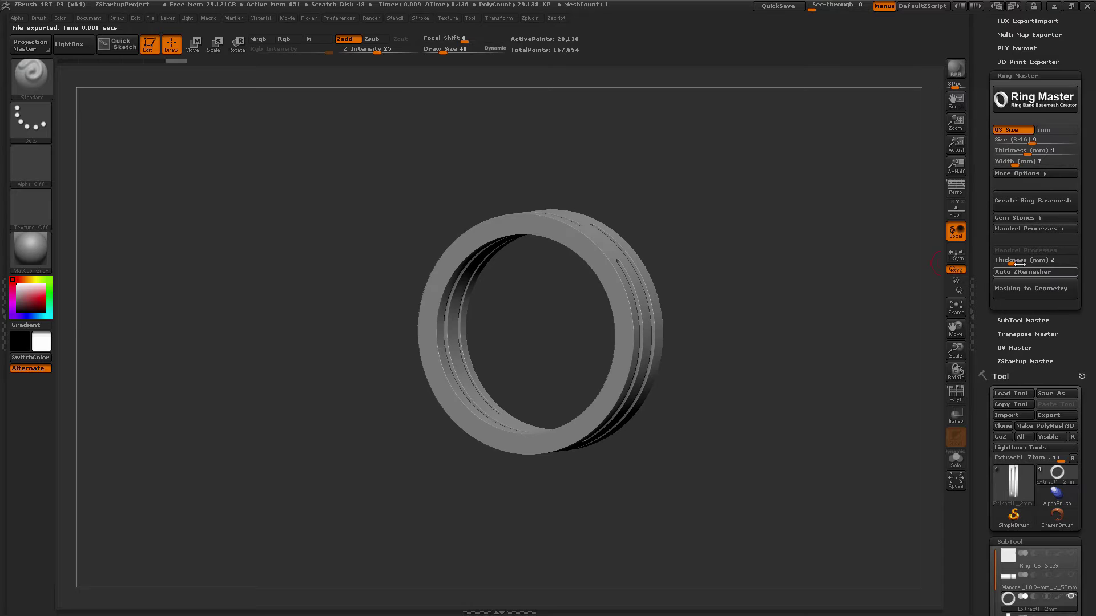
shift+drag(783, 323, 764, 284)
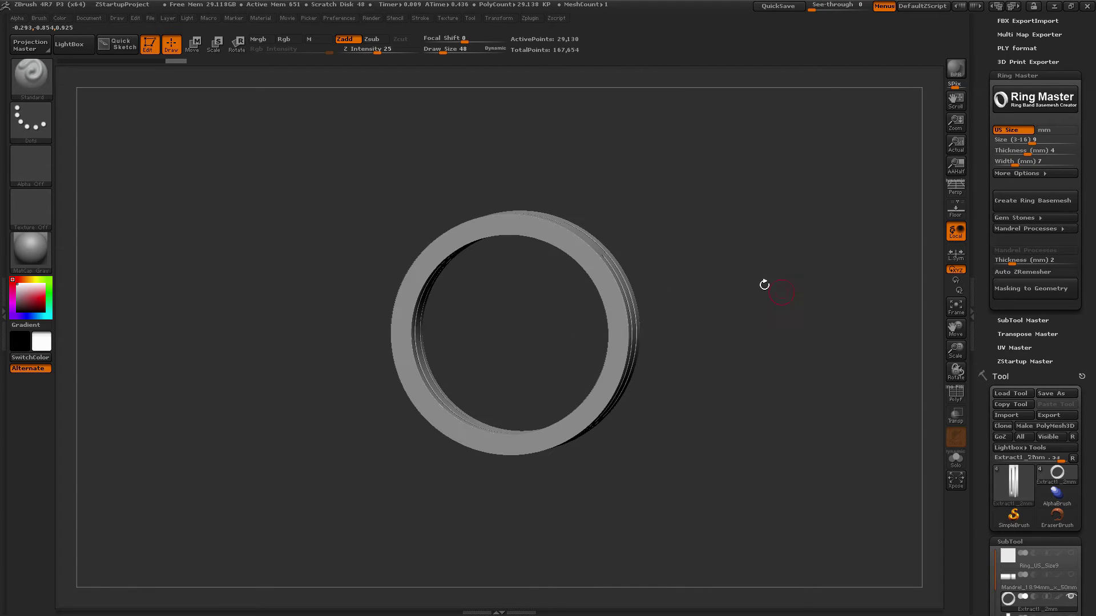
- Show the original ring basemesh again beside the extracted slotted ring
drag(986, 327, 986, 211)
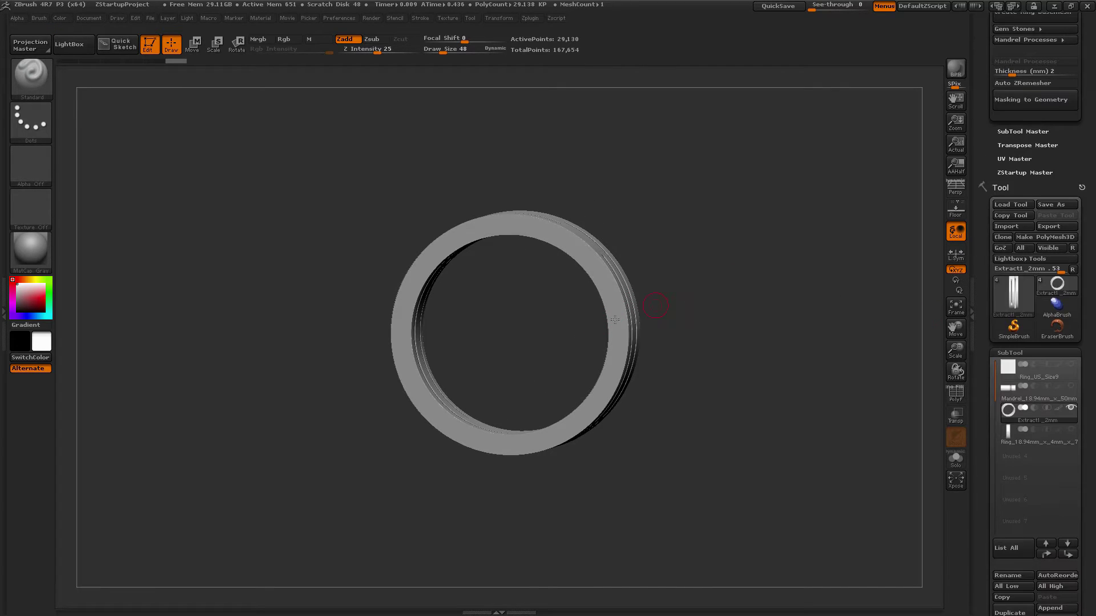
click(1071, 432)
drag(879, 433, 841, 396)
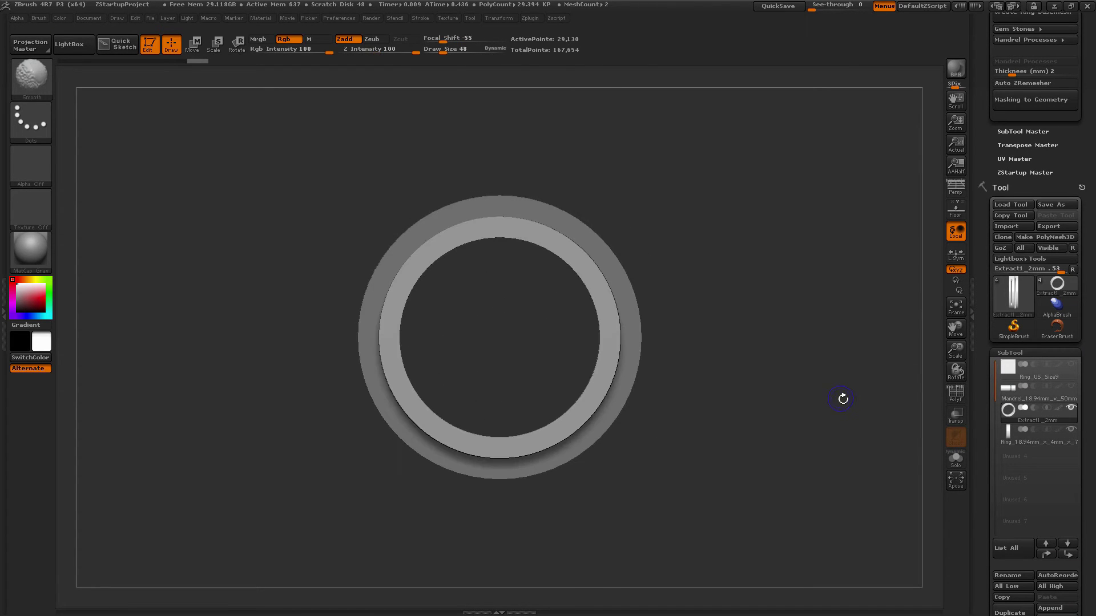
drag(755, 326, 977, 287)
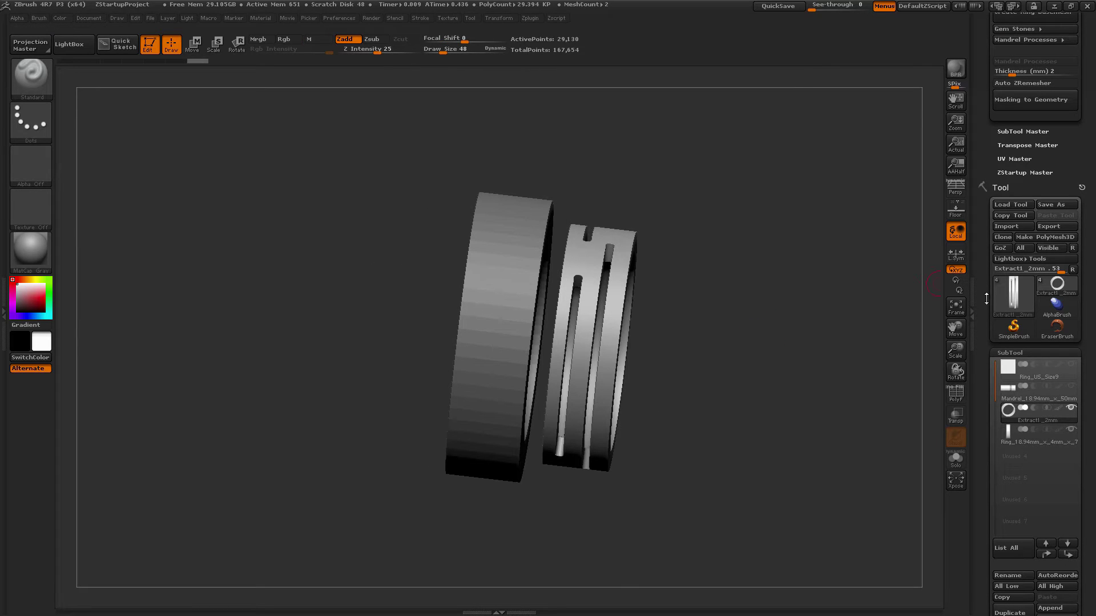
- Activate the mandrel subtool and mask a narrow plain band around it, to the left of the ring basemesh
click(1054, 395)
shift+drag(844, 334, 844, 323)
key(ctrl)
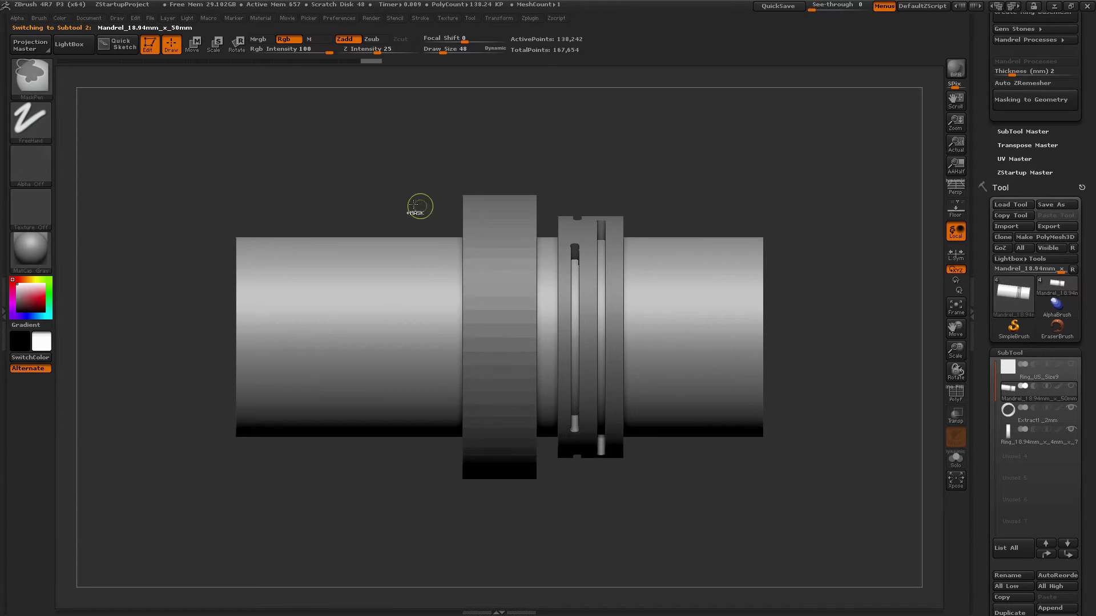
mouse_move(407, 201)
ctrl+mouse_down()
mouse_move(405, 471)
mouse_move(434, 490)
ctrl+mouse_up()
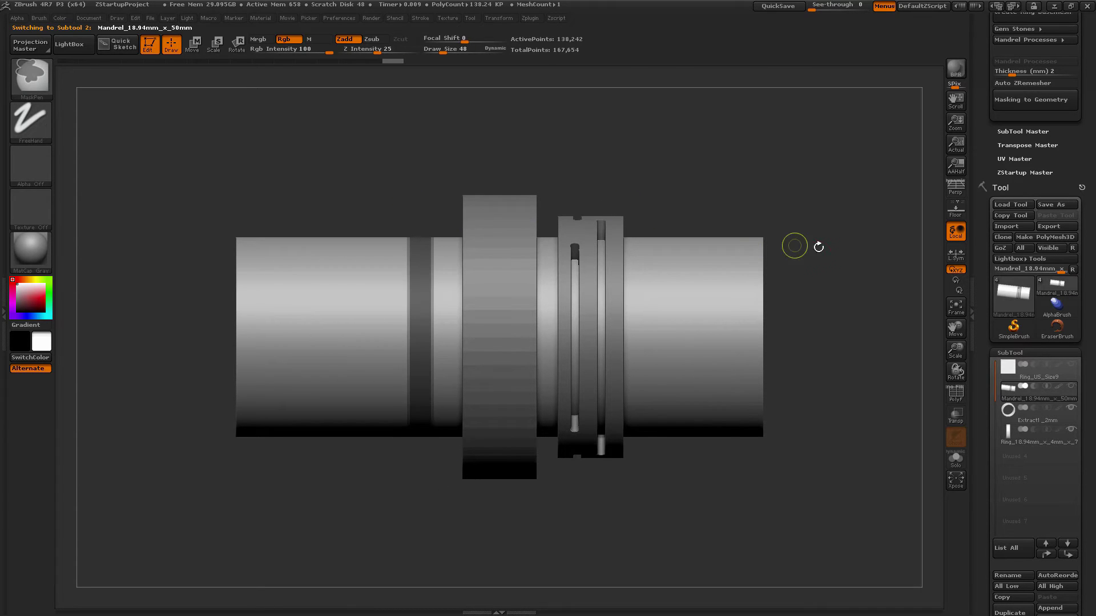
drag(820, 245, 907, 222)
- Set the mandrel process thickness to 4 mm and convert the new mask to geometry as a second ring
drag(984, 239, 984, 332)
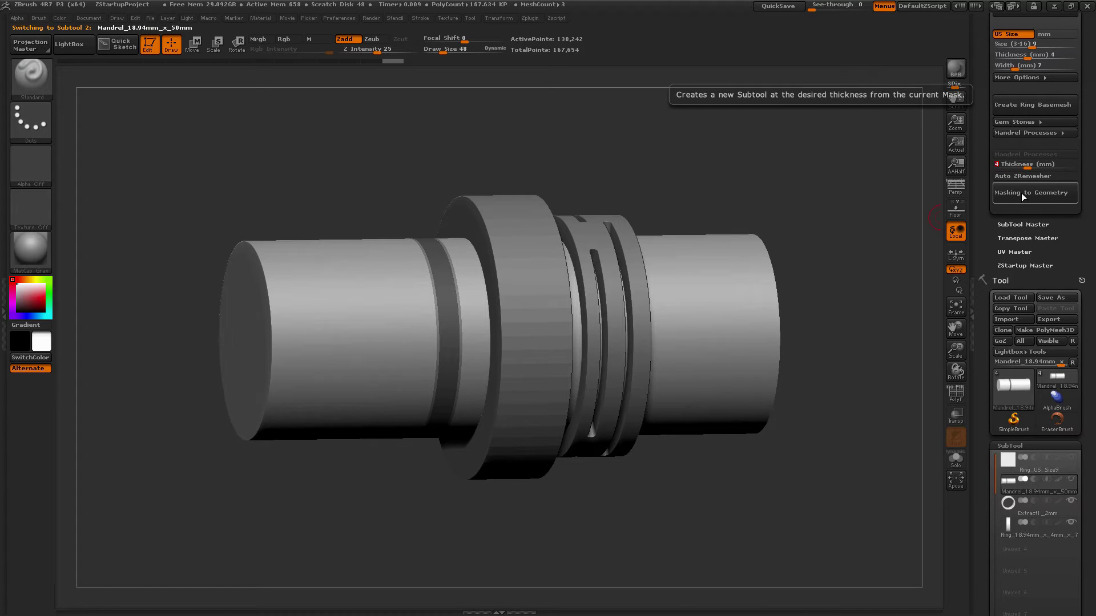
click(1022, 192)
mouse_move(843, 260)
mouse_down()
mouse_move(833, 246)
mouse_move(619, 257)
mouse_move(758, 239)
mouse_move(679, 250)
mouse_move(566, 226)
mouse_up()
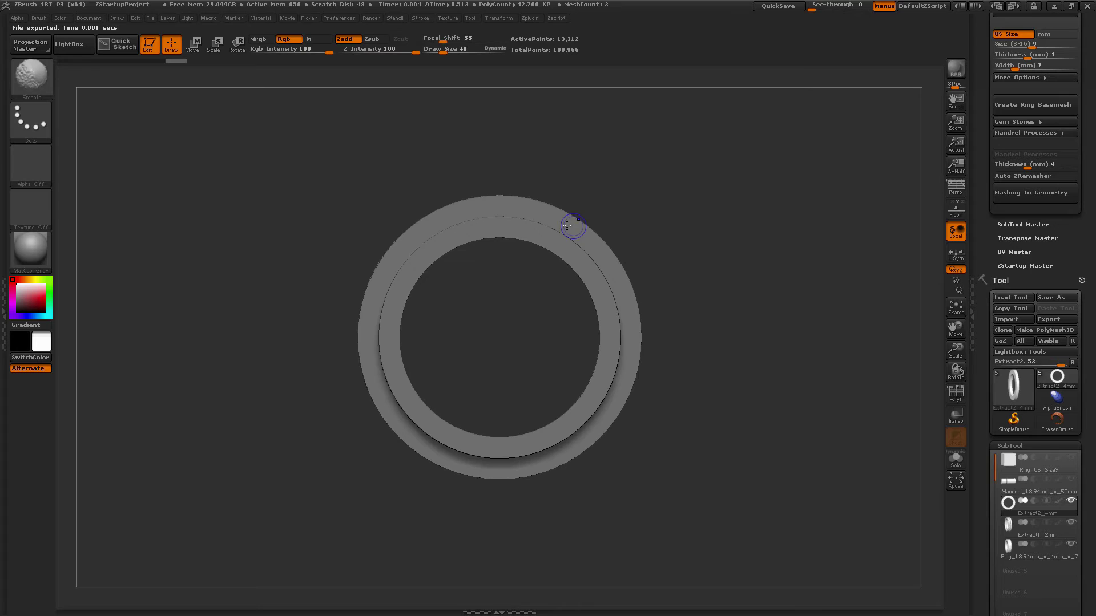
mouse_move(642, 236)
mouse_down()
mouse_move(770, 247)
mouse_move(745, 260)
mouse_up()
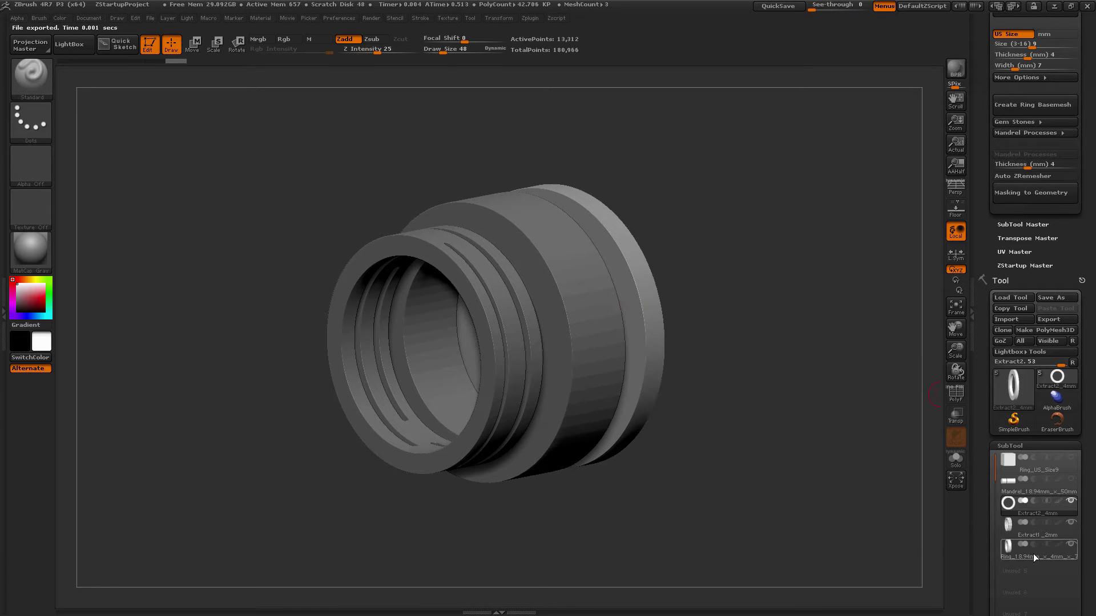
mouse_move(1036, 556)
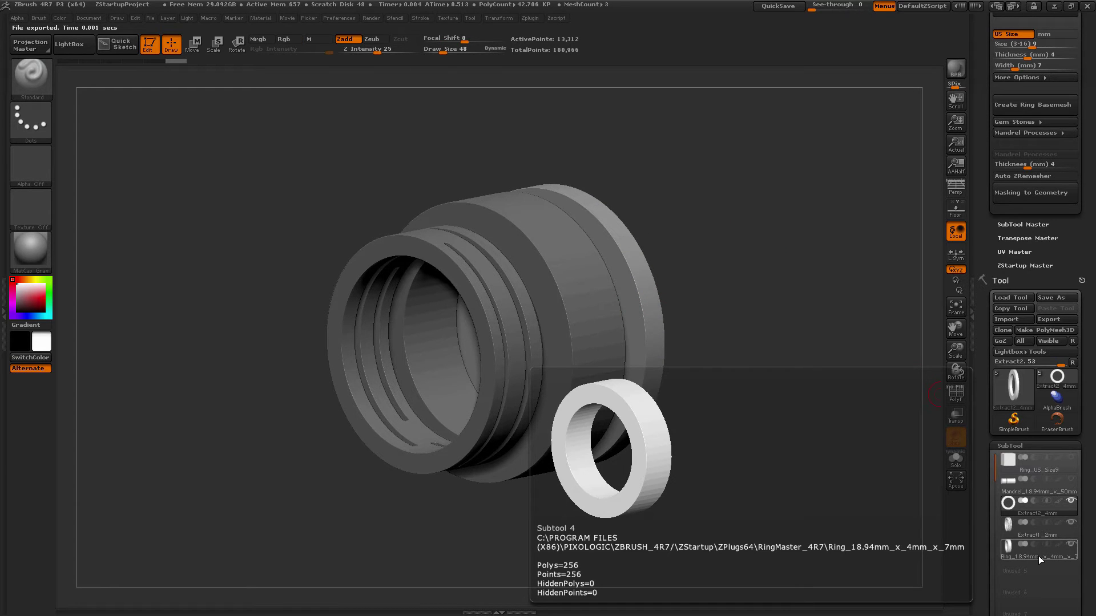
mouse_move(837, 314)
mouse_down()
mouse_move(864, 306)
mouse_move(841, 323)
mouse_move(844, 309)
mouse_up()
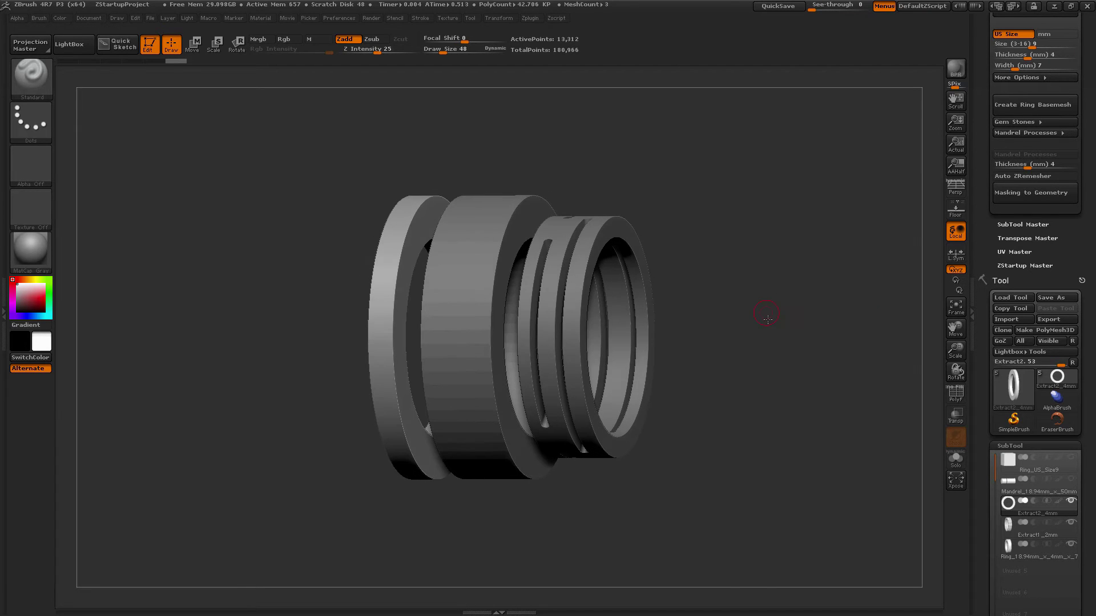
drag(767, 318, 737, 314)
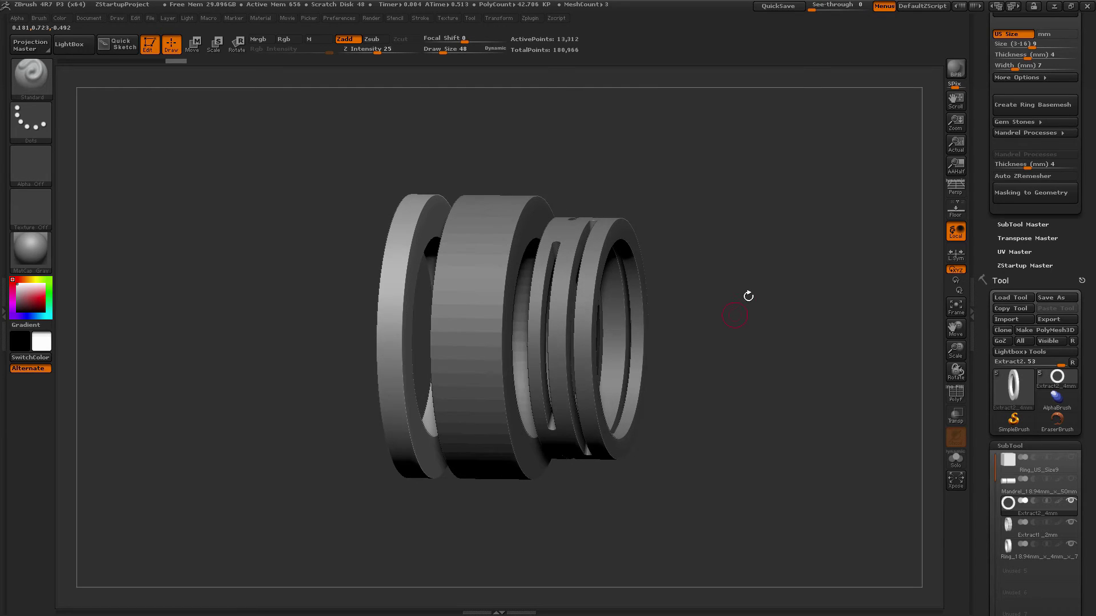
- Isolate the Extract1_2mm subtool, turn on its polygon wireframe, and examine the slotted ring's topology from several angles
click(1046, 533)
shift+click(1073, 524)
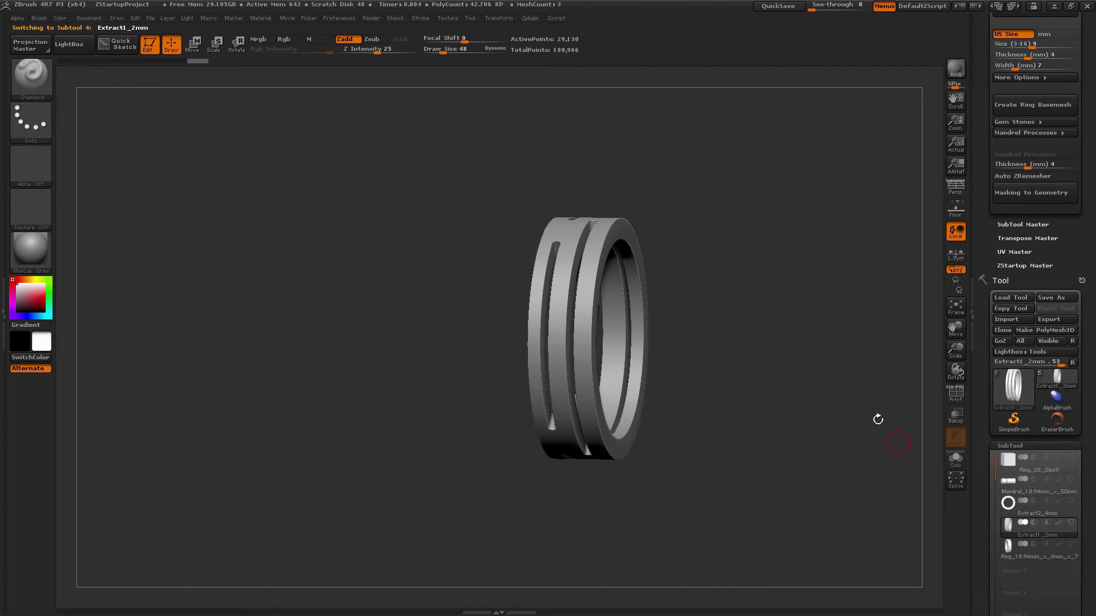
mouse_move(875, 419)
mouse_down()
mouse_move(876, 369)
mouse_move(913, 394)
mouse_move(893, 391)
mouse_move(882, 404)
mouse_up()
click(953, 394)
alt+drag(815, 274, 781, 308)
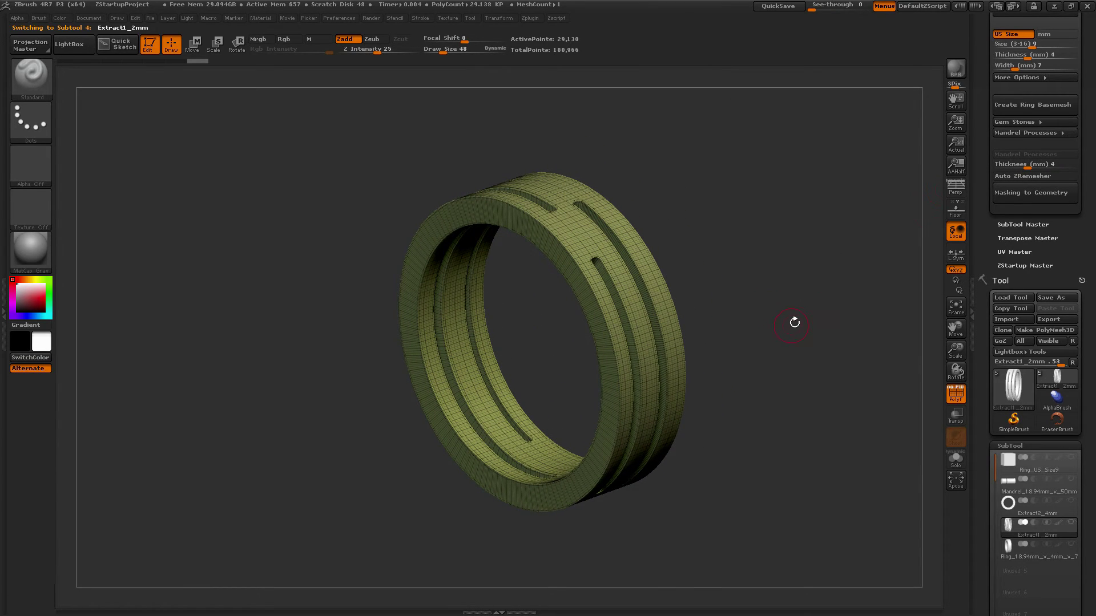
drag(796, 333, 784, 233)
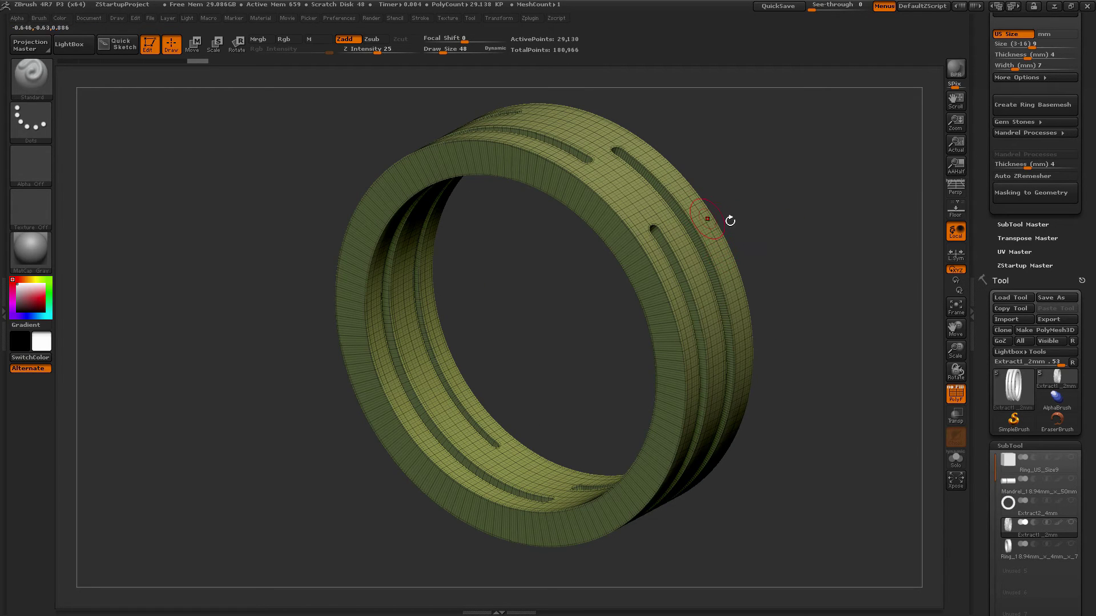
mouse_move(760, 227)
mouse_down()
mouse_move(787, 221)
mouse_move(769, 249)
mouse_move(726, 215)
mouse_move(665, 224)
mouse_up()
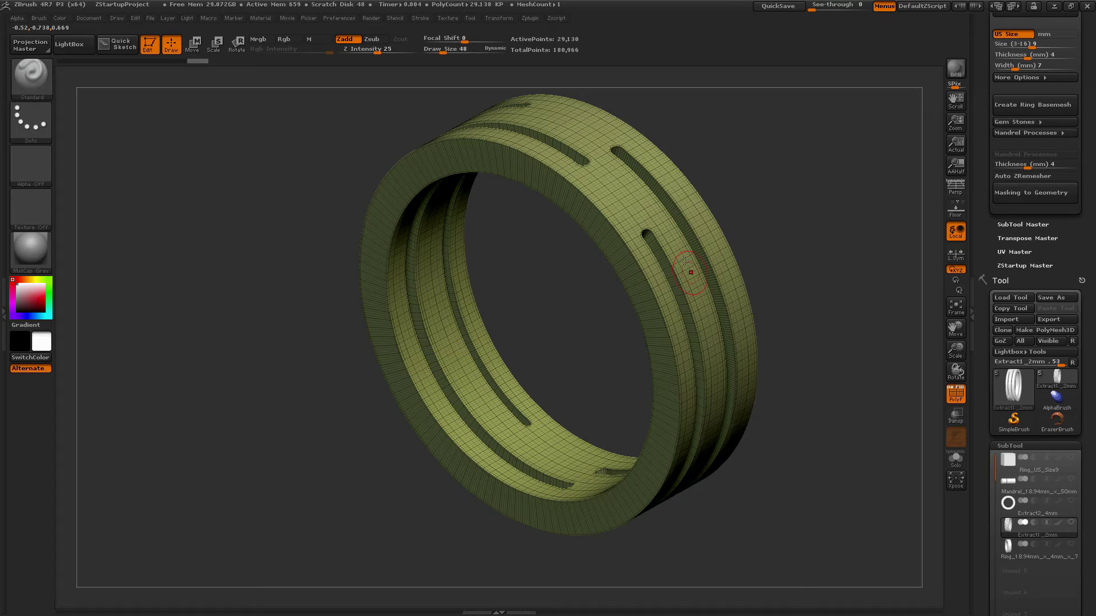
drag(823, 208, 742, 220)
drag(600, 274, 692, 211)
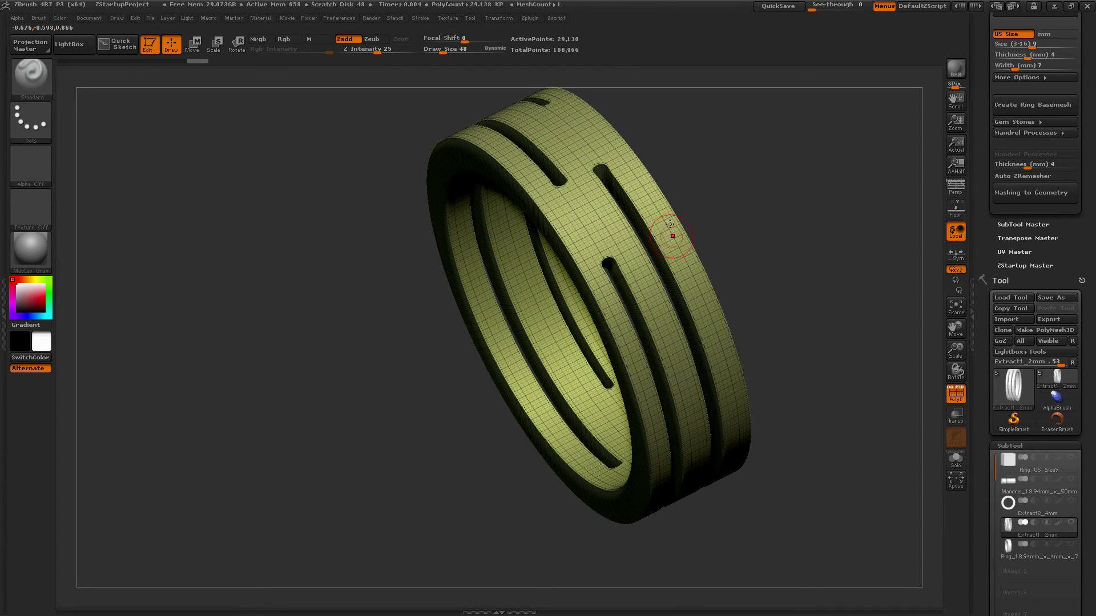
- Examine the polygon layout on the slotted ring's side face and around its slots, close up and at an angle
drag(774, 211, 700, 198)
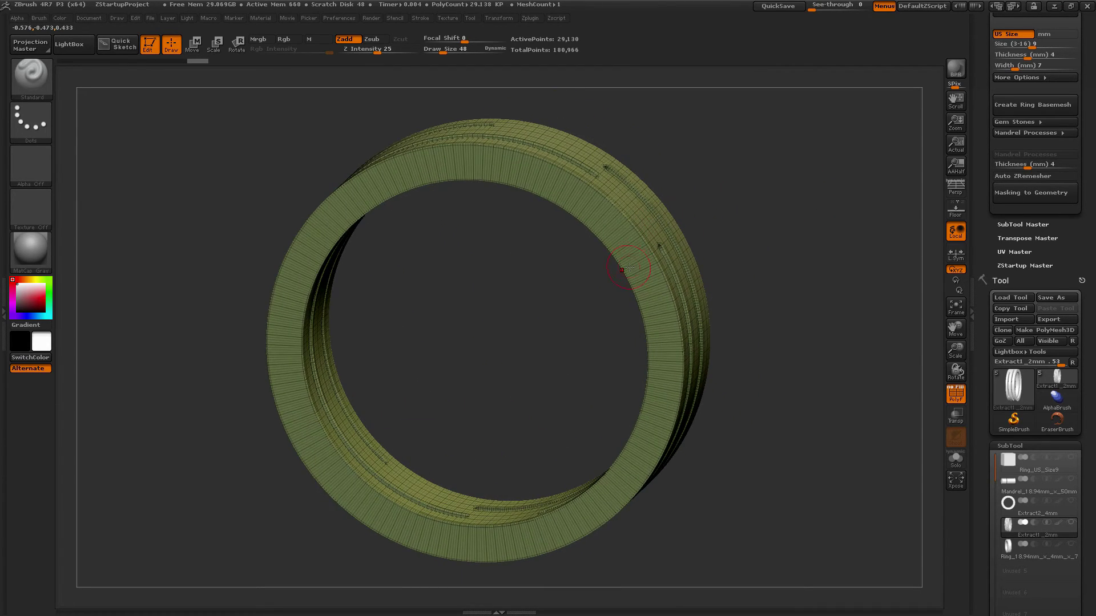
drag(749, 223, 776, 207)
ctrl+right_drag(792, 267, 793, 228)
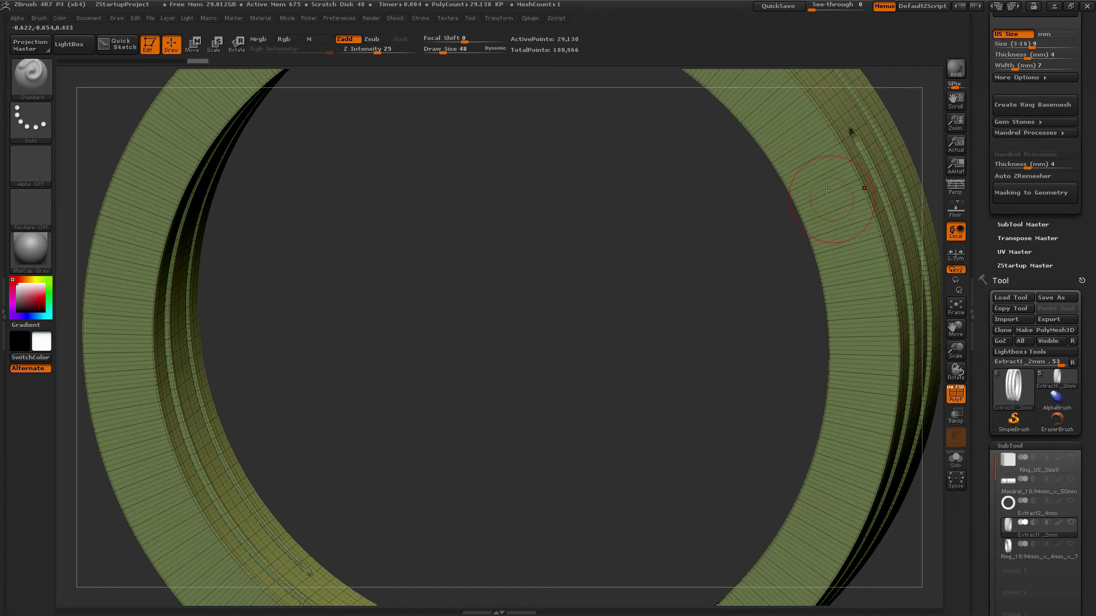
key(f)
right_drag(831, 242, 748, 233)
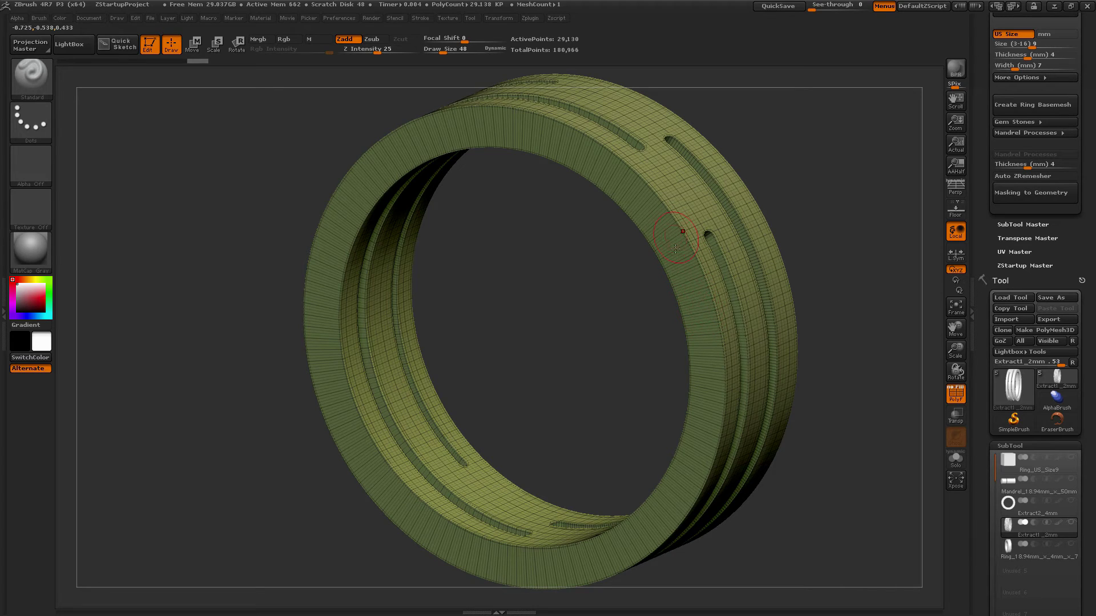
ctrl+right_drag(845, 233, 759, 239)
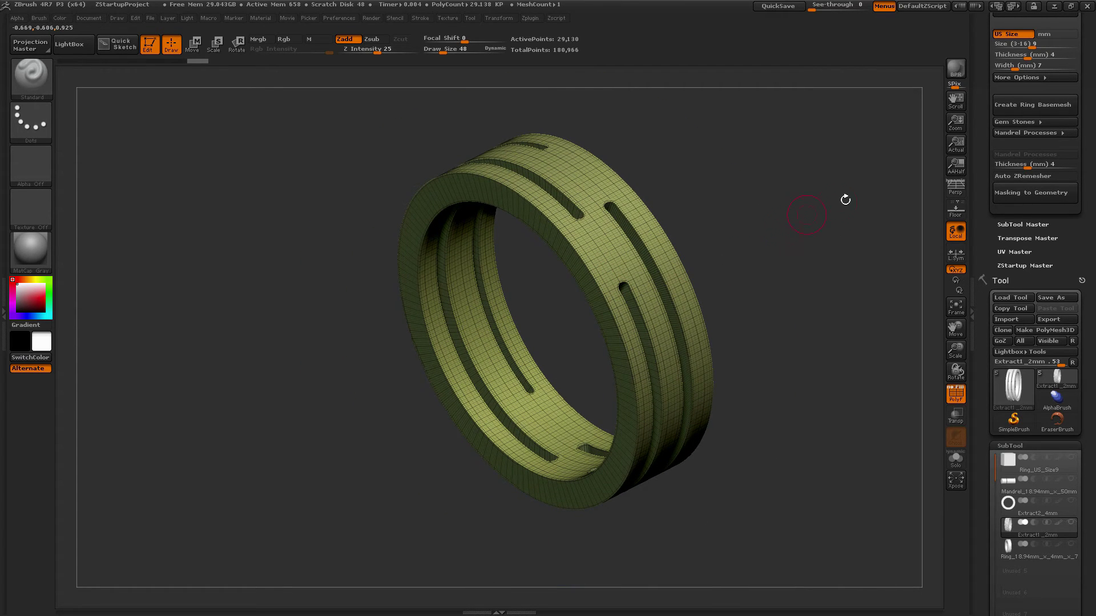
- Convert the mandrel's slotted band mask into a new ring at 2 mm thickness with Auto ZRemesher enabled
click(1027, 176)
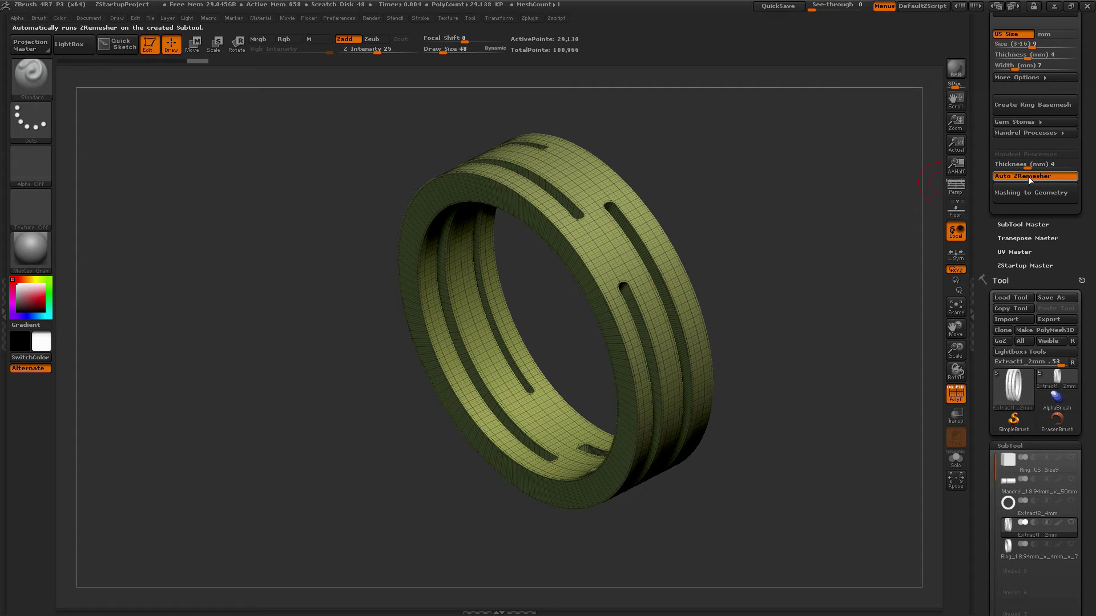
click(1040, 489)
shift+drag(858, 403, 946, 260)
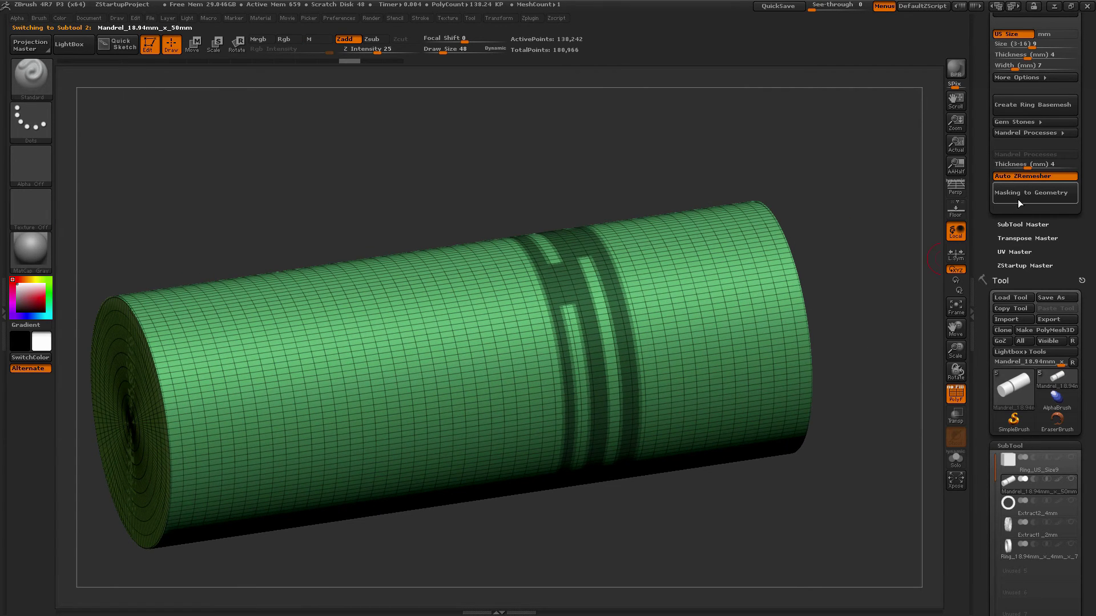
click(1025, 164)
text(2)
key(Return)
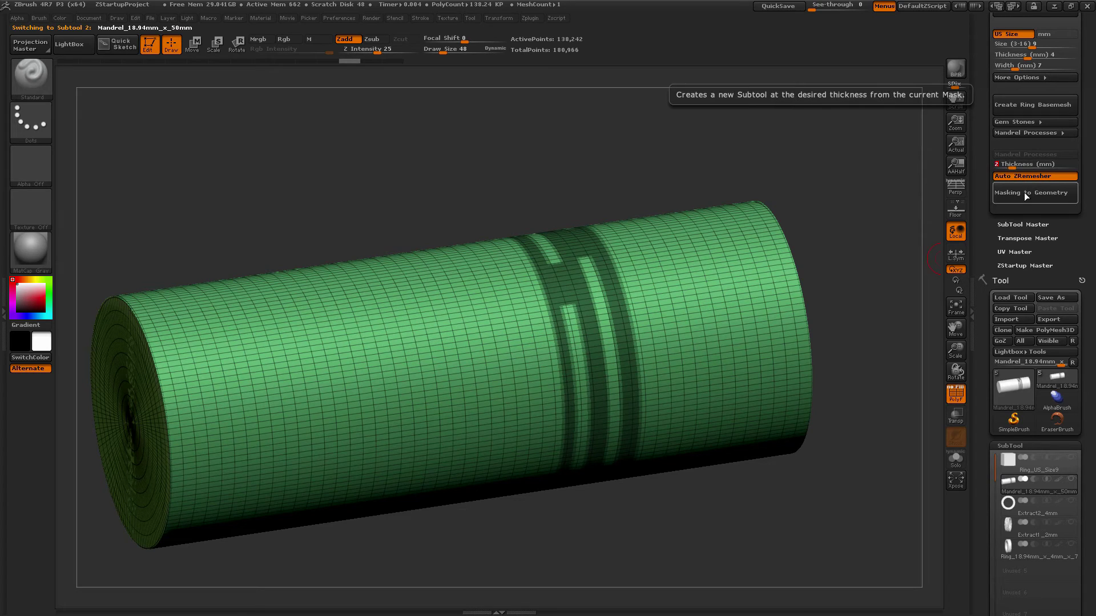
click(1022, 194)
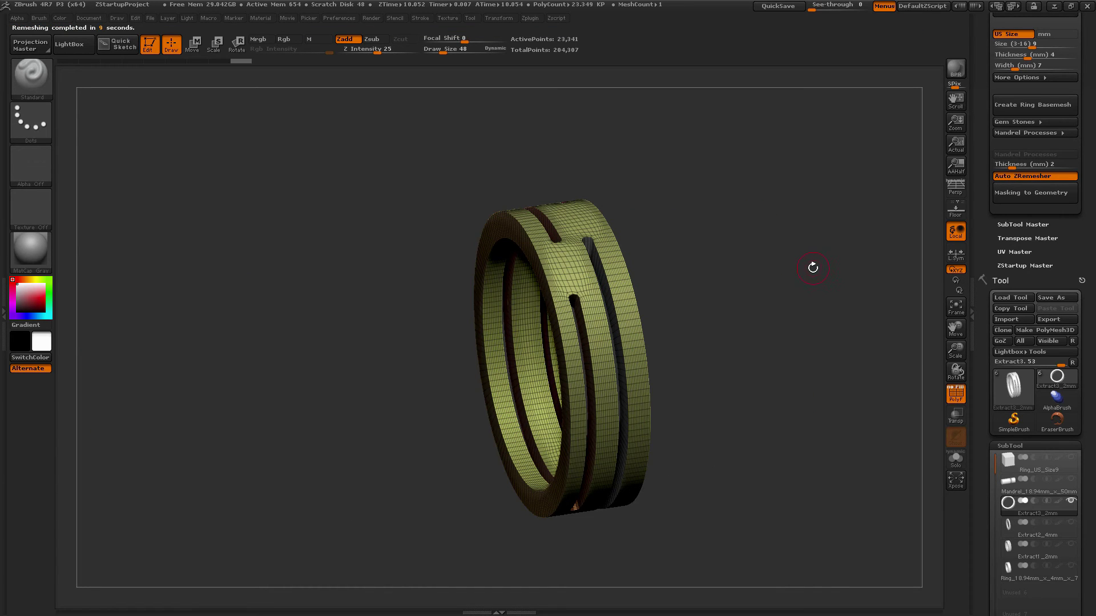
- Inspect the topology and polygroups of the remeshed slotted ring from several angles
drag(812, 268, 746, 242)
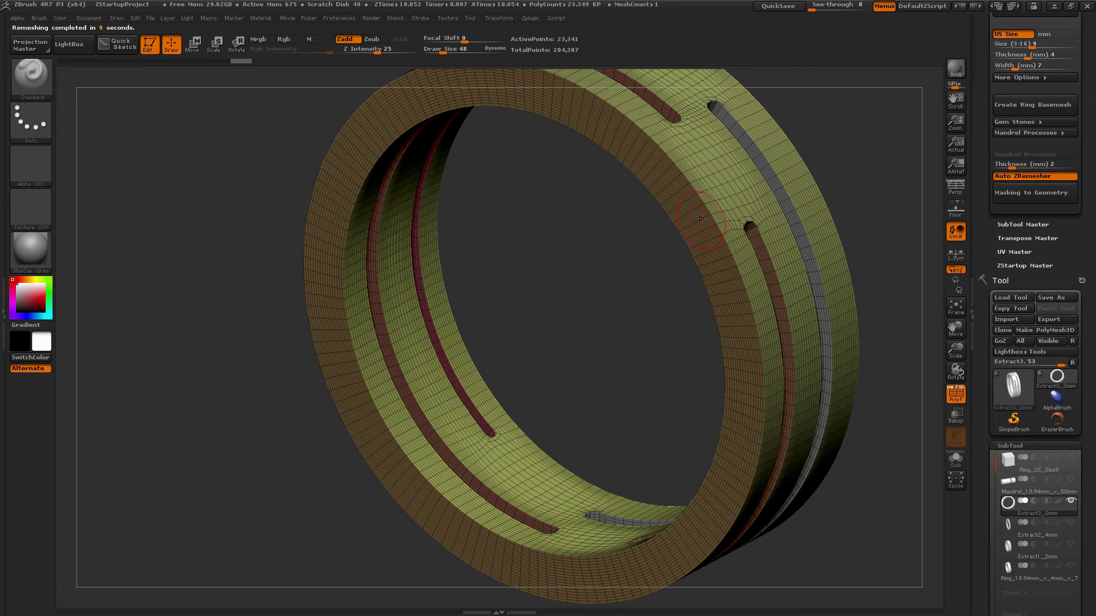
mouse_move(863, 225)
mouse_down()
mouse_move(864, 186)
mouse_move(845, 236)
mouse_move(852, 264)
mouse_move(648, 335)
mouse_move(790, 268)
mouse_move(817, 241)
mouse_move(759, 257)
mouse_move(784, 265)
mouse_move(721, 269)
mouse_up()
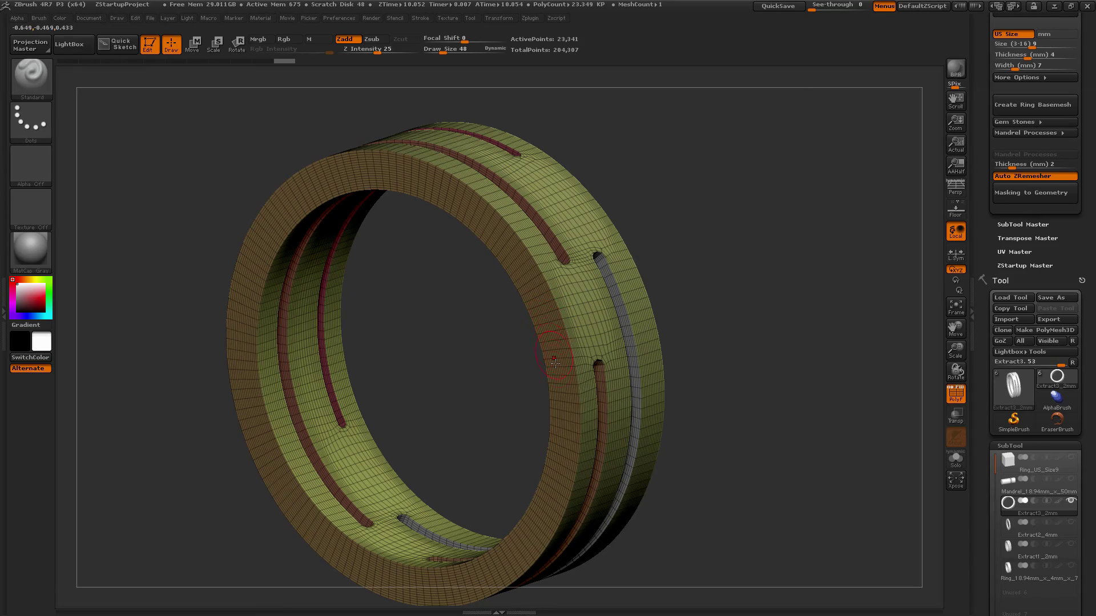
drag(663, 240, 795, 251)
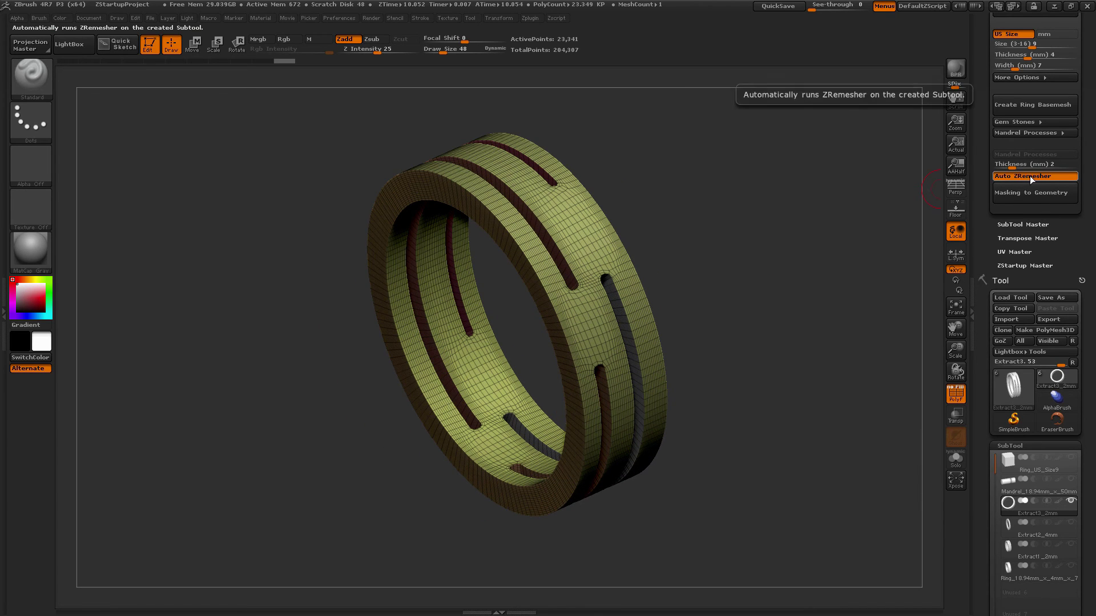
- Turn off Auto ZRemesher and make the mandrel the active subtool, framed in view
click(1027, 176)
mouse_move(1019, 470)
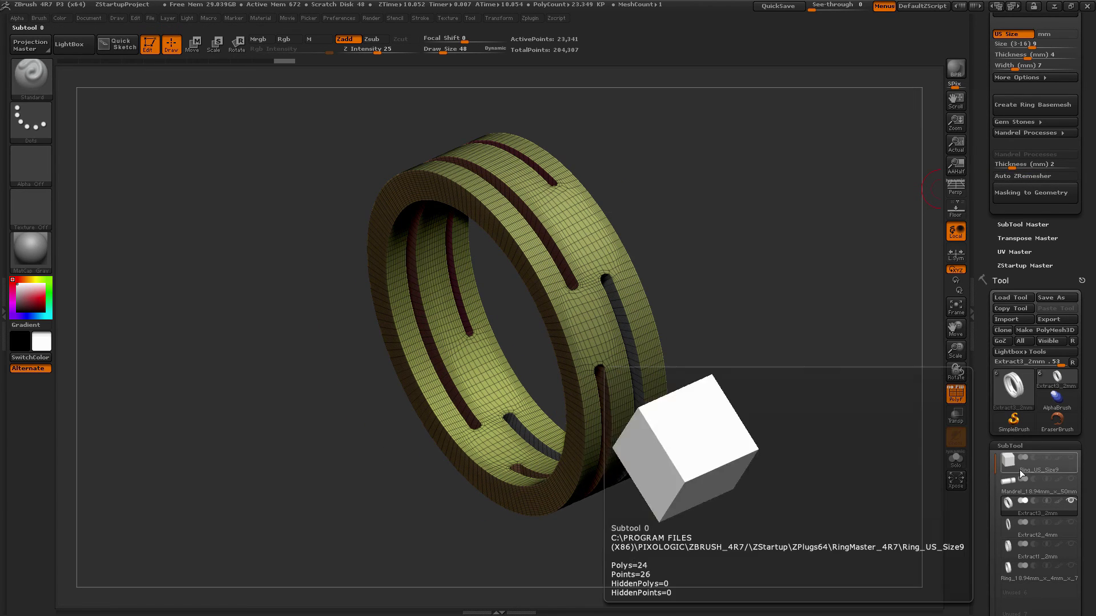
click(1047, 483)
key(f)
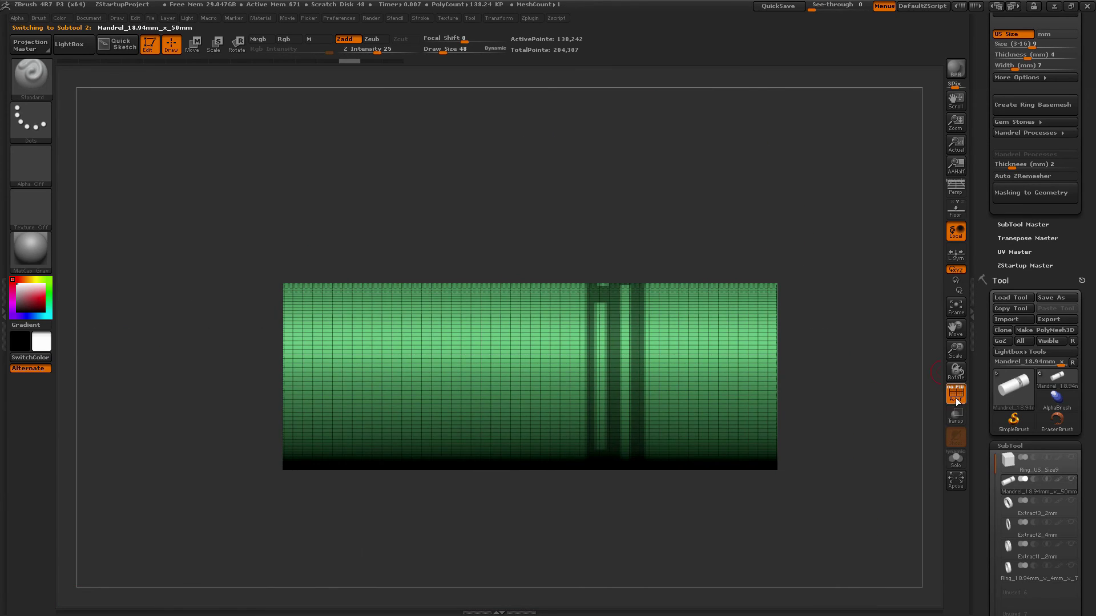
- Hide the polygon wireframe and clear the existing mask from the mandrel
click(956, 394)
mouse_move(832, 355)
mouse_down()
mouse_move(832, 396)
mouse_move(834, 383)
mouse_up()
ctrl+drag(828, 368, 838, 404)
shift+drag(837, 404, 824, 398)
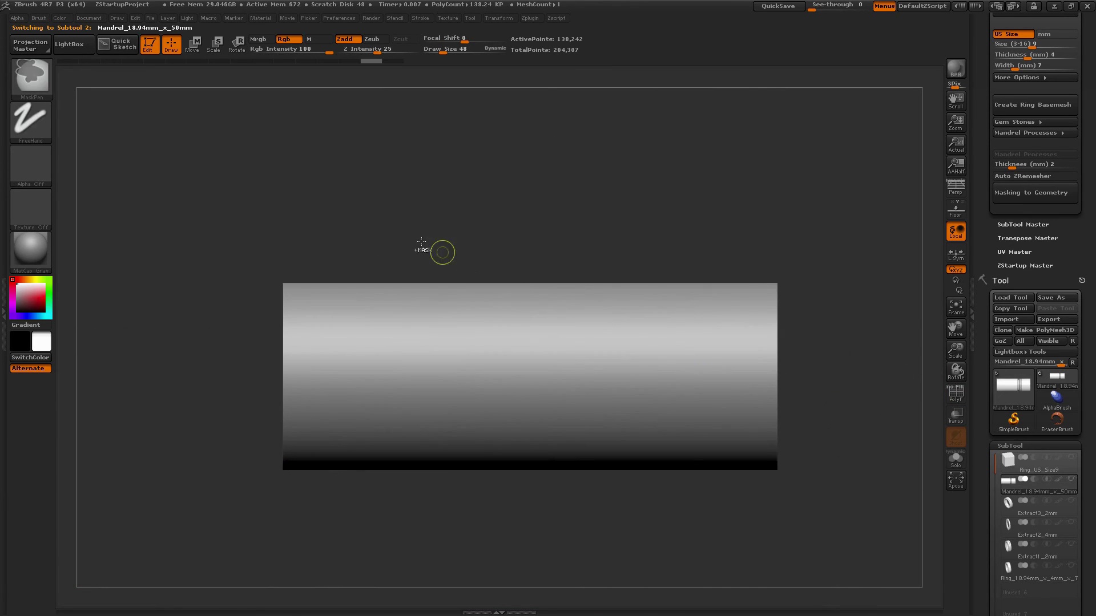
- Mask a wide band around the mandrel with a narrow central gap and a wider rectangular cutout, and convert it to 2 mm thick geometry
mouse_move(422, 240)
ctrl+mouse_down()
mouse_move(460, 482)
mouse_move(485, 496)
mouse_move(557, 227)
ctrl+mouse_up()
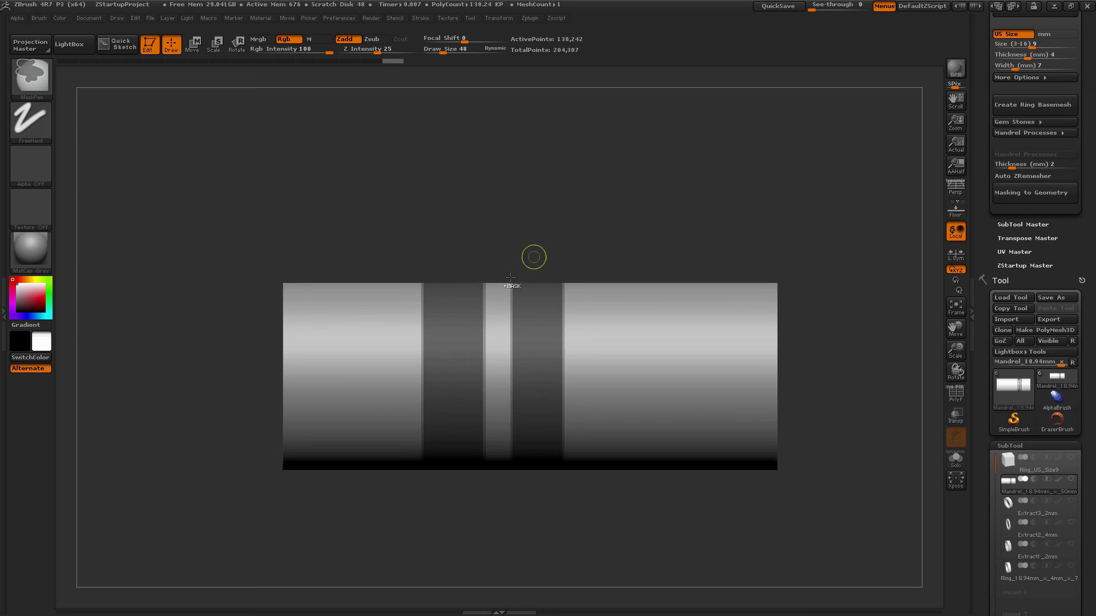
ctrl+alt+drag(461, 220, 538, 315)
mouse_move(822, 212)
mouse_down()
mouse_move(827, 259)
mouse_move(856, 254)
mouse_up()
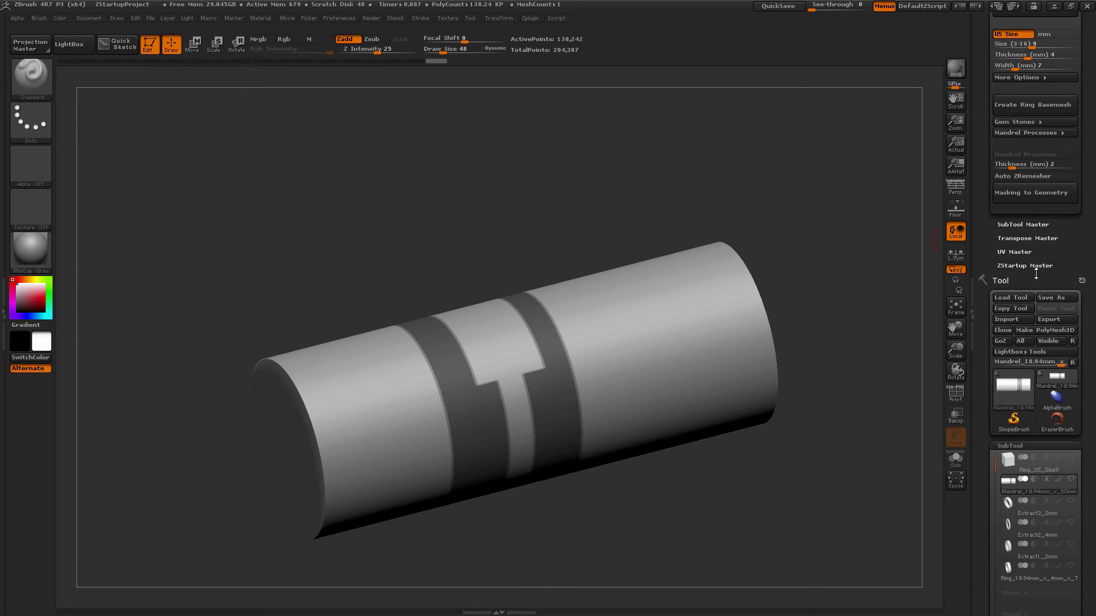
click(1019, 194)
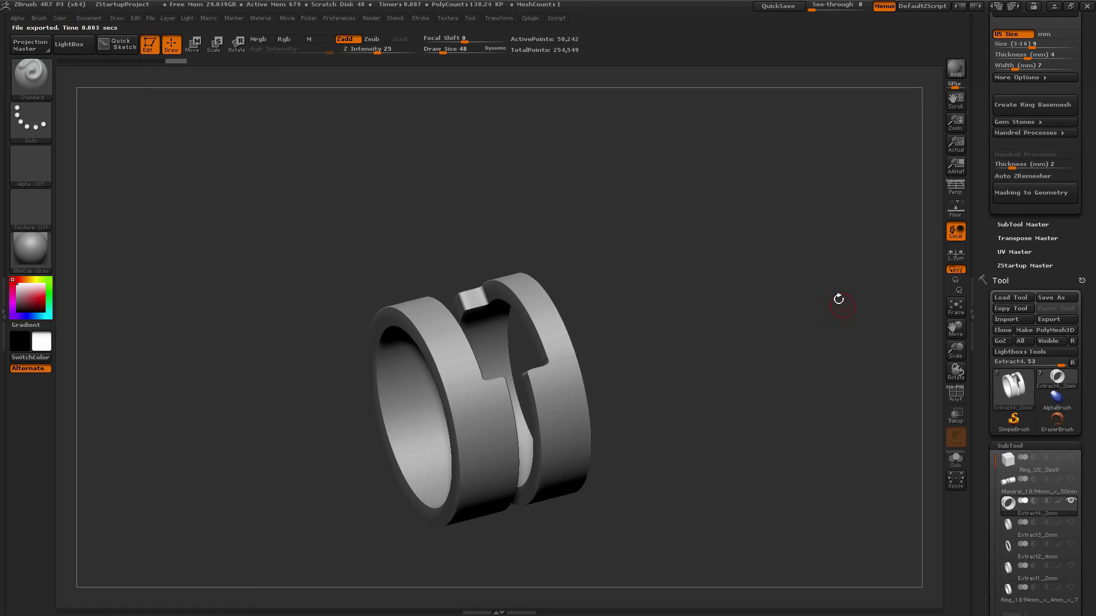
- Inspect the new split ring from several angles, with and without the polygon wireframe
drag(859, 299, 850, 320)
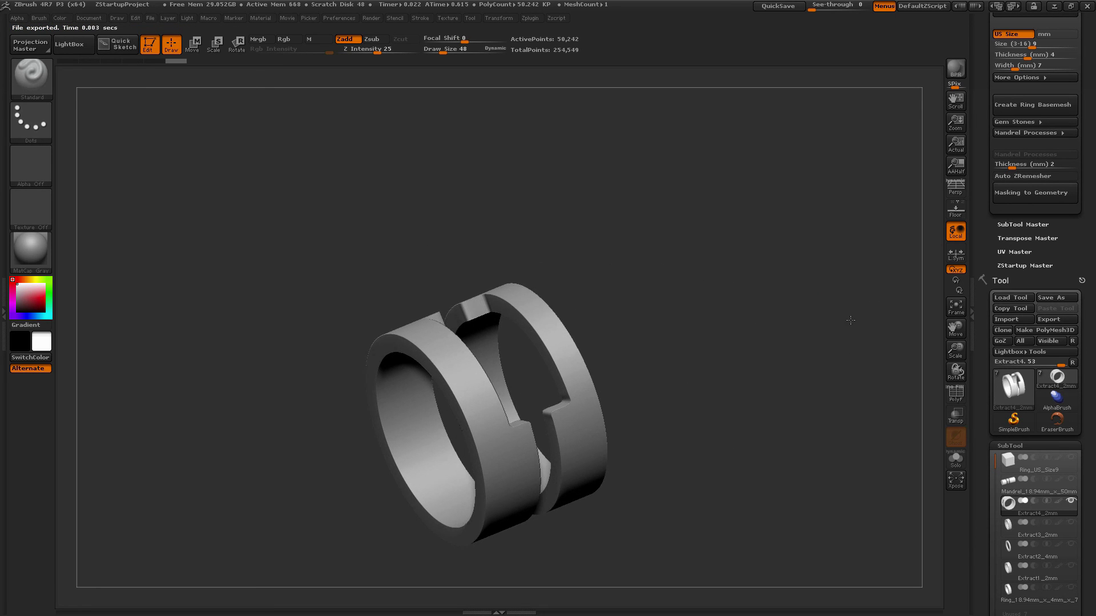
click(953, 394)
drag(853, 392, 856, 364)
click(956, 394)
drag(822, 423, 823, 323)
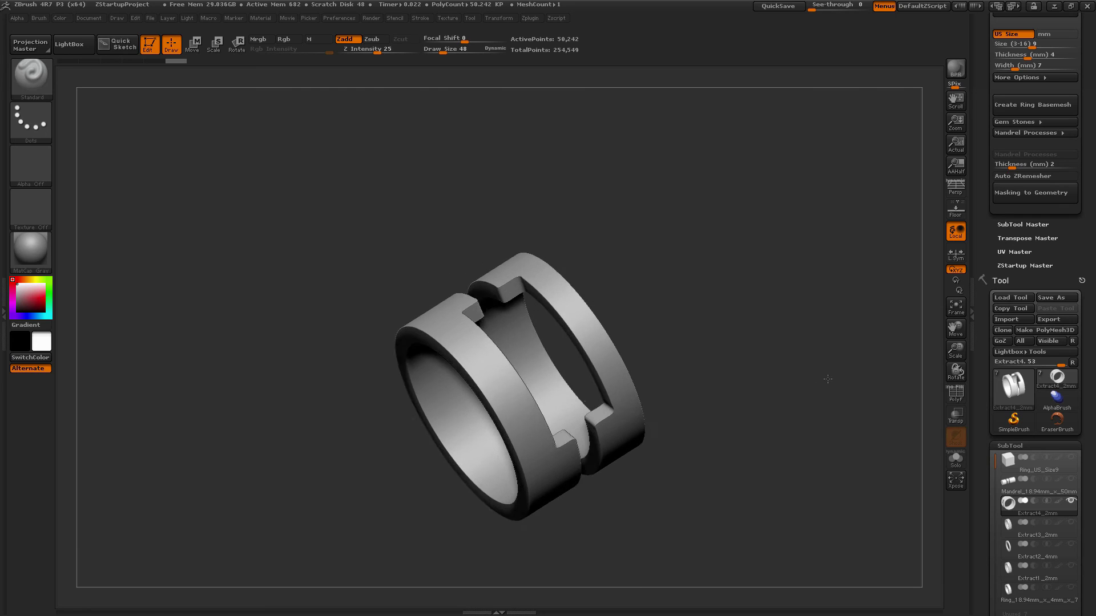
drag(826, 336, 840, 359)
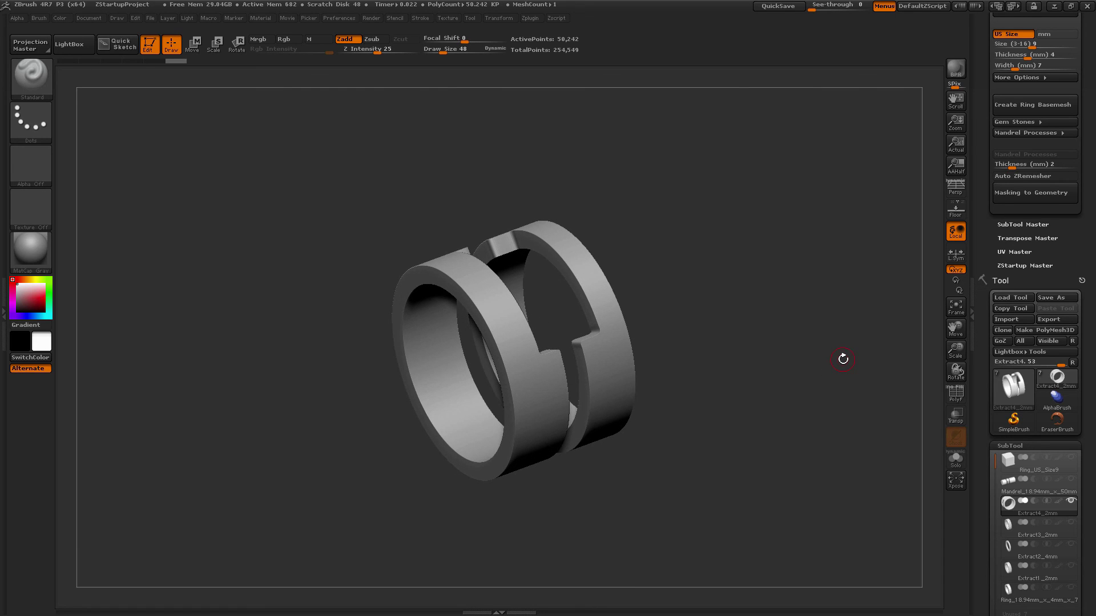